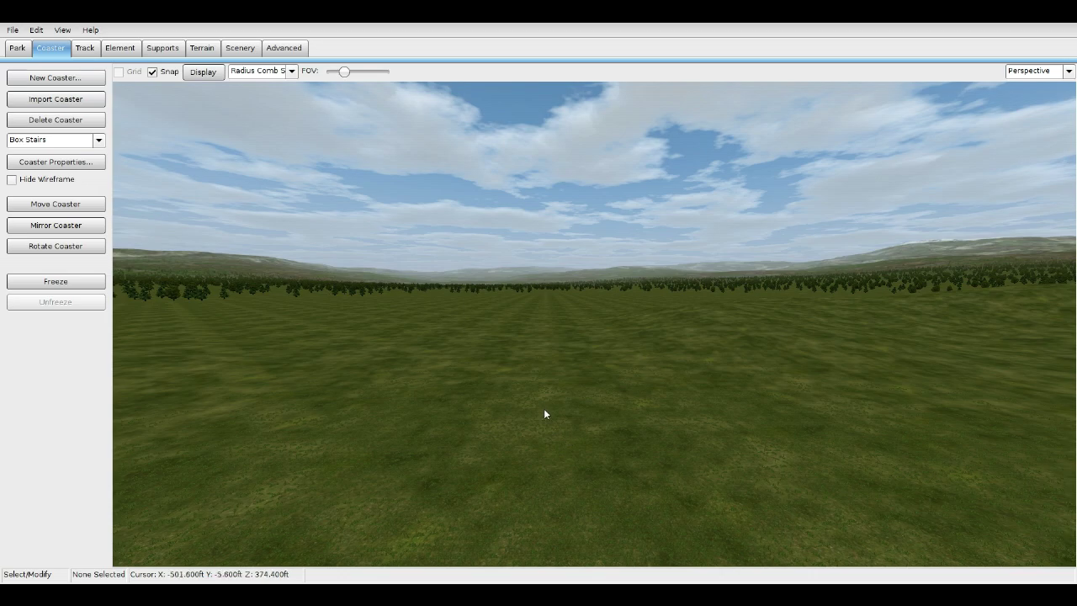
Review the snap distance, snap angle and grid size in the editor preferences and accept them.
{"action": "mouse_move", "coordinate": [545, 413]}
{"action": "right_mouse_down"}
{"action": "mouse_move", "coordinate": [605, 425]}
{"action": "mouse_move", "coordinate": [723, 420]}
{"action": "mouse_move", "coordinate": [545, 429]}
{"action": "mouse_move", "coordinate": [525, 421]}
{"action": "mouse_move", "coordinate": [539, 409]}
{"action": "right_mouse_up"}
{"action": "left_click", "coordinate": [13, 30]}
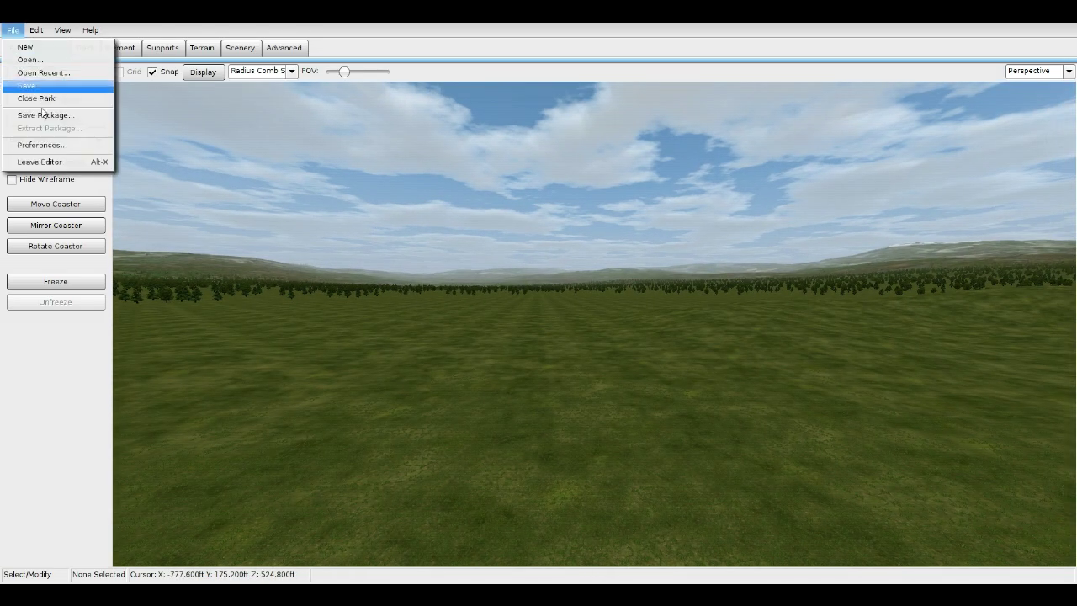
{"action": "left_click", "coordinate": [37, 145]}
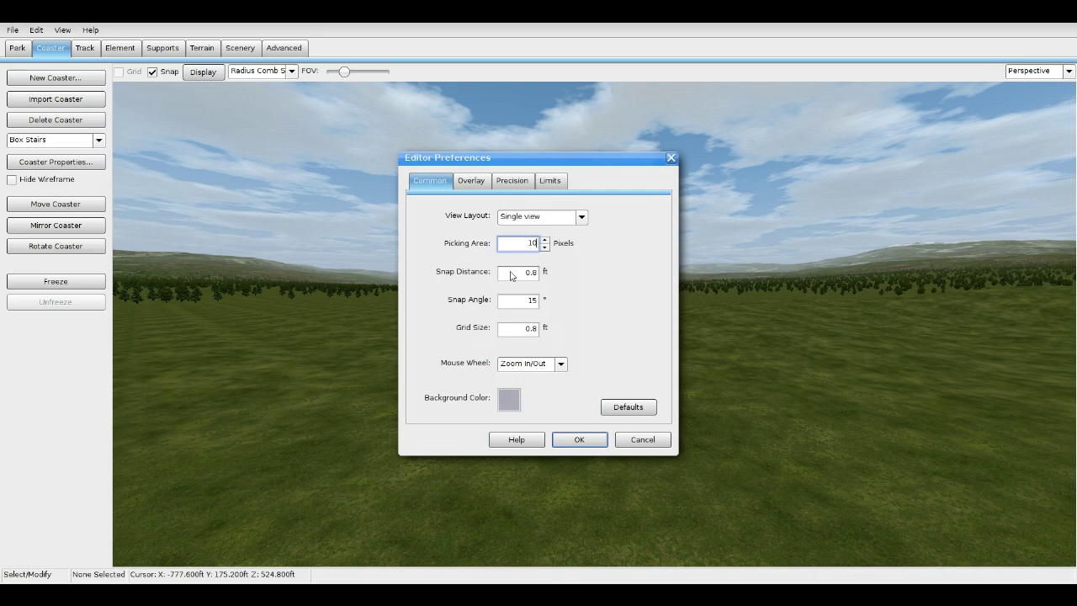
{"action": "left_click", "coordinate": [513, 275]}
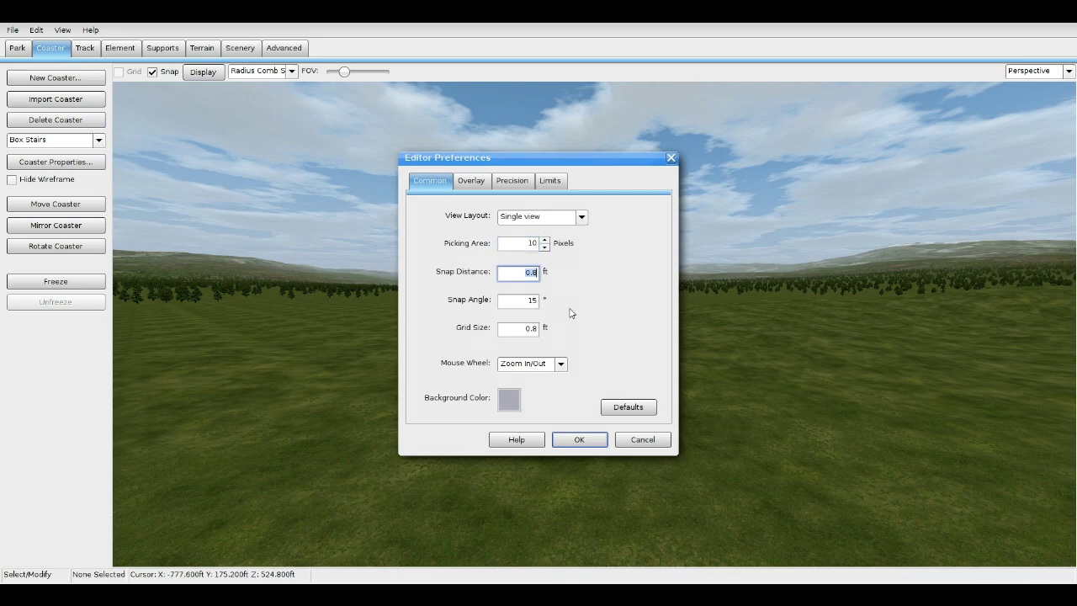
{"action": "left_click", "coordinate": [523, 306]}
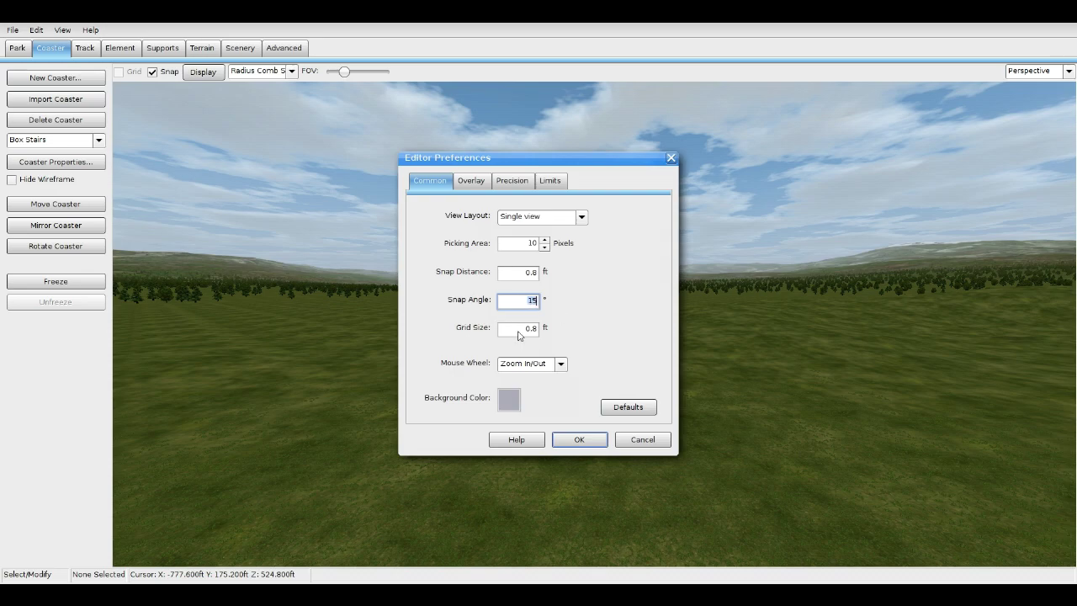
{"action": "left_click", "coordinate": [518, 333]}
{"action": "left_click", "coordinate": [579, 439]}
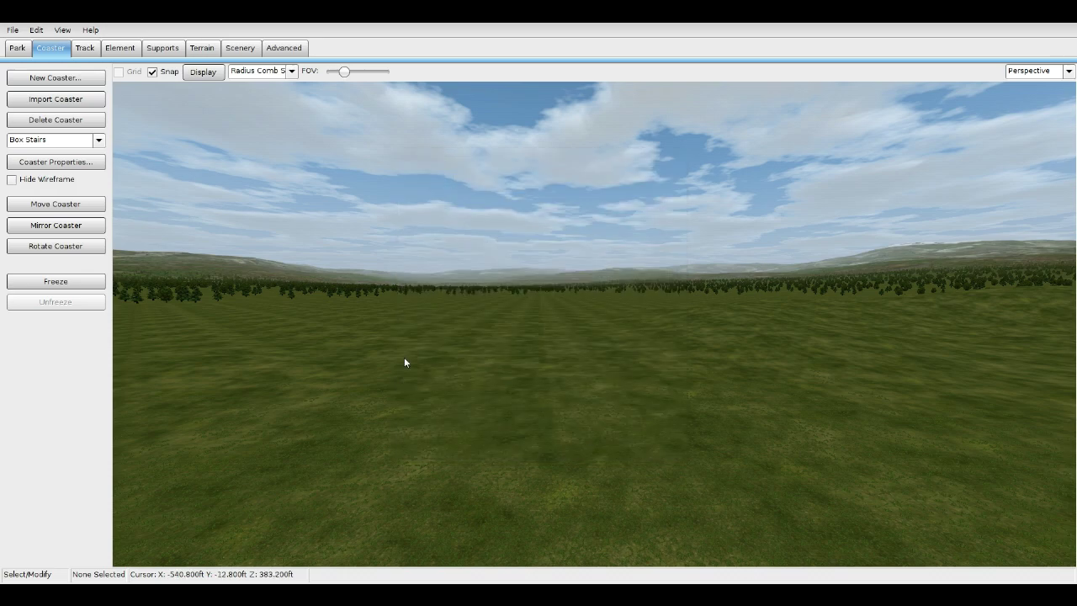
Place a straight row of eleven evenly spaced free support nodes along the X direction in the top view.
{"action": "left_click", "coordinate": [165, 49]}
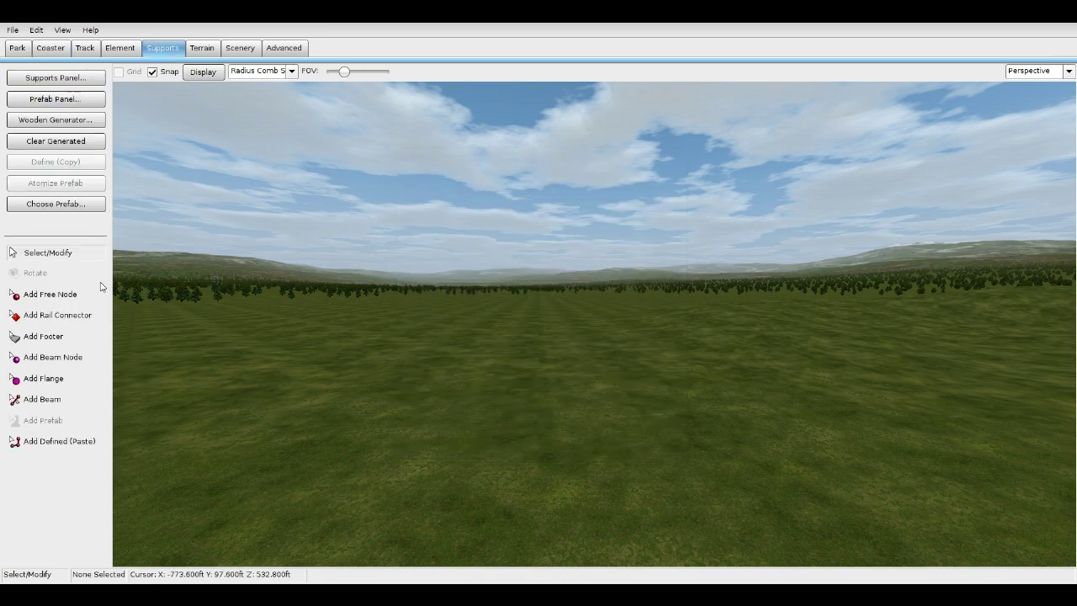
{"action": "left_click", "coordinate": [50, 294]}
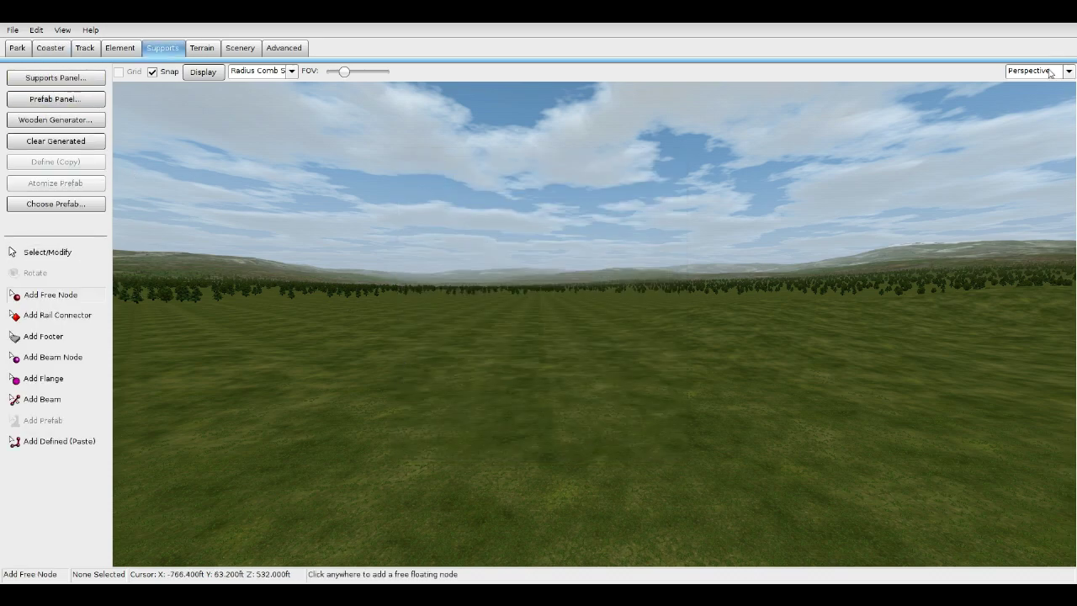
{"action": "left_click", "coordinate": [1050, 73]}
{"action": "left_click", "coordinate": [1032, 87]}
{"action": "scroll", "coordinate": [480, 281], "scroll_direction": "down", "scroll_amount": 9}
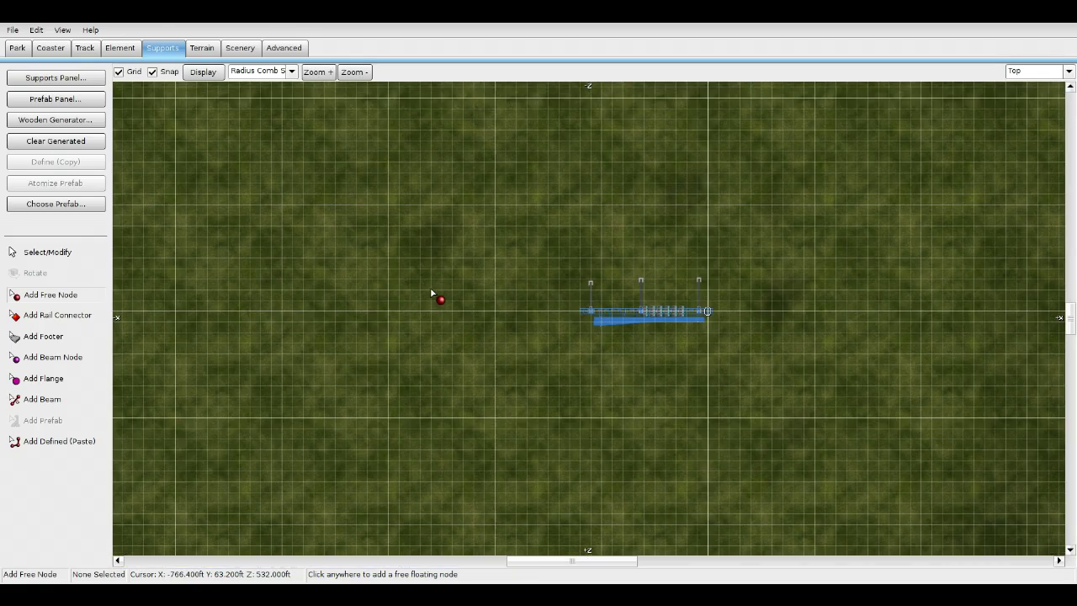
{"action": "right_click_drag", "start_coordinate": [409, 342], "coordinate": [635, 370]}
{"action": "scroll", "coordinate": [630, 367], "scroll_direction": "up", "scroll_amount": 7}
{"action": "right_click_drag", "start_coordinate": [403, 391], "coordinate": [622, 266]}
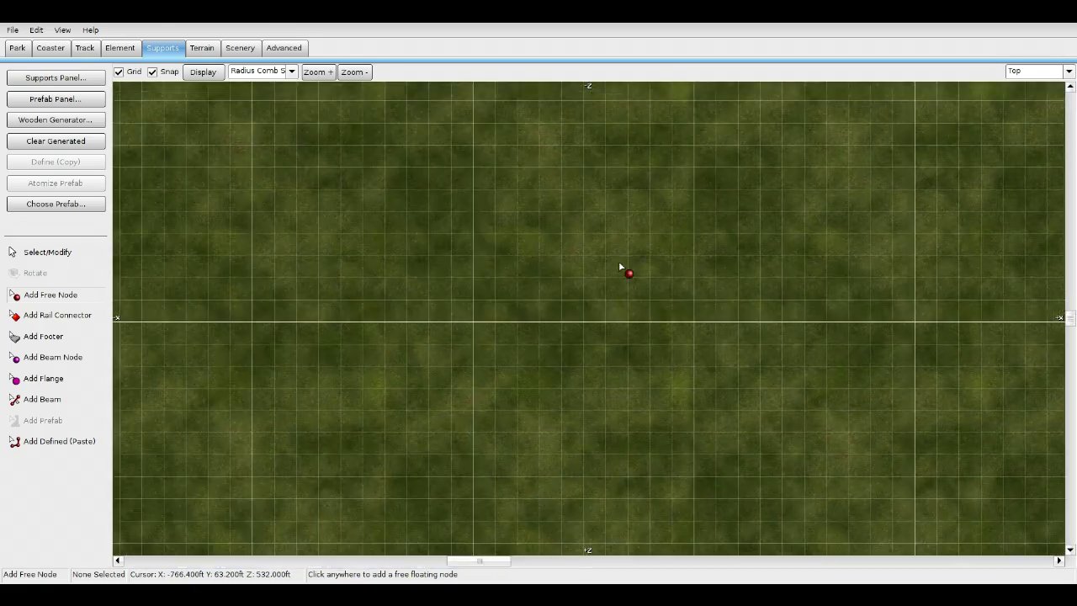
{"action": "scroll", "coordinate": [622, 267], "scroll_direction": "up", "scroll_amount": 3}
{"action": "right_click_drag", "start_coordinate": [475, 338], "coordinate": [468, 343]}
{"action": "middle_click_drag", "start_coordinate": [468, 343], "coordinate": [640, 367]}
{"action": "left_click", "coordinate": [441, 321]}
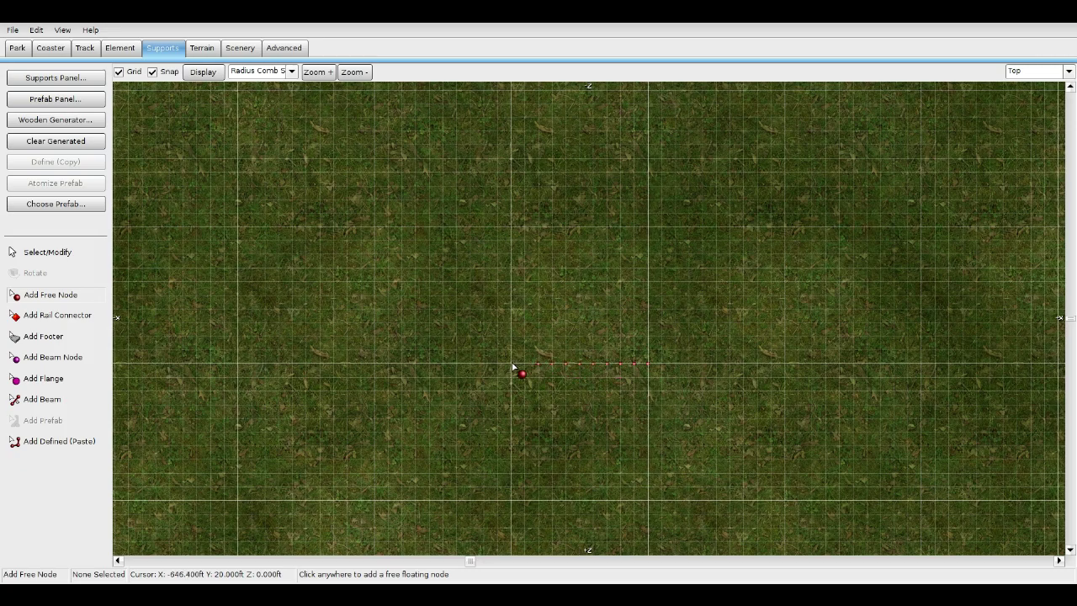
Select the whole row of eleven free nodes and move it up, well above the ground, in the front view.
{"action": "right_click", "coordinate": [555, 347]}
{"action": "left_click_drag", "start_coordinate": [478, 330], "coordinate": [730, 387]}
{"action": "left_click", "coordinate": [1038, 71]}
{"action": "left_click", "coordinate": [1035, 96]}
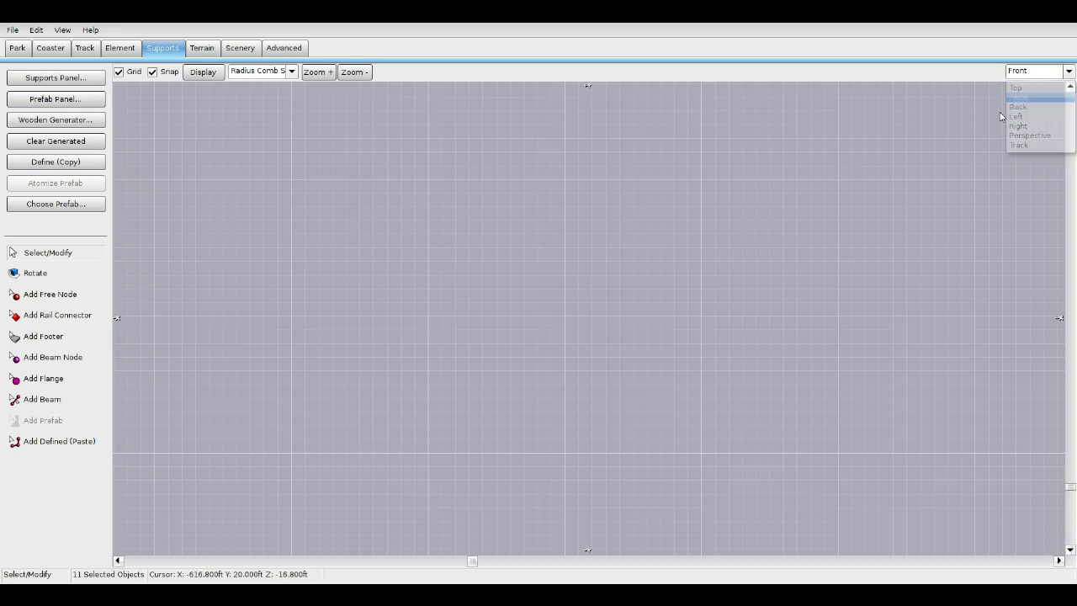
{"action": "scroll", "coordinate": [636, 321], "scroll_direction": "down", "scroll_amount": 1}
{"action": "right_click_drag", "start_coordinate": [635, 322], "coordinate": [627, 450]}
{"action": "scroll", "coordinate": [614, 261], "scroll_direction": "up", "scroll_amount": 7}
{"action": "left_click_drag", "start_coordinate": [605, 460], "coordinate": [609, 159]}
Check the raised row of nodes in the top and perspective views.
{"action": "left_click", "coordinate": [1064, 71]}
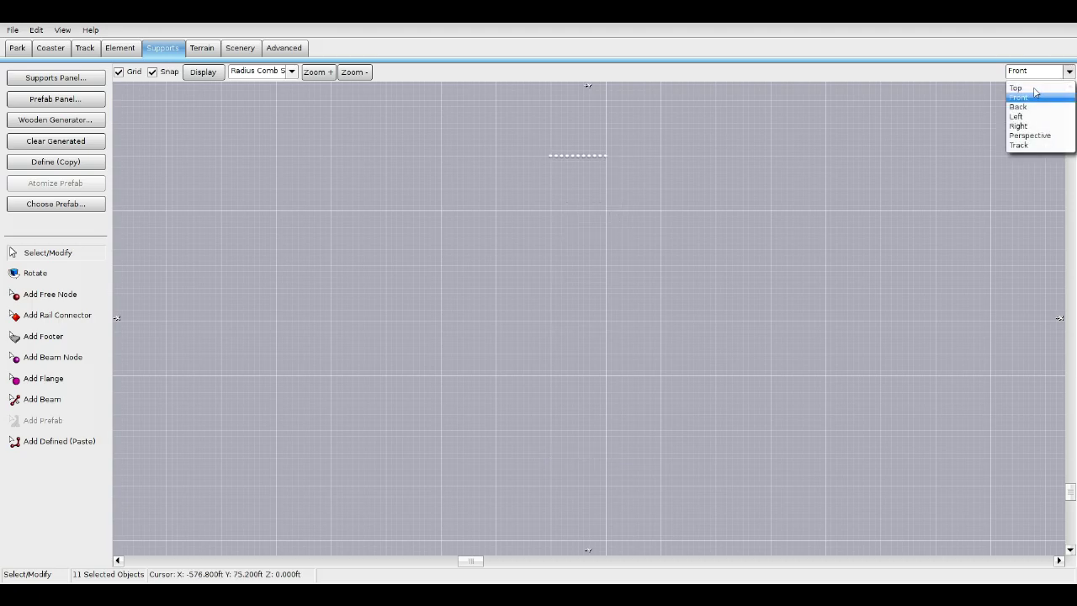
{"action": "left_click", "coordinate": [1022, 87]}
{"action": "scroll", "coordinate": [766, 269], "scroll_direction": "up", "scroll_amount": 6}
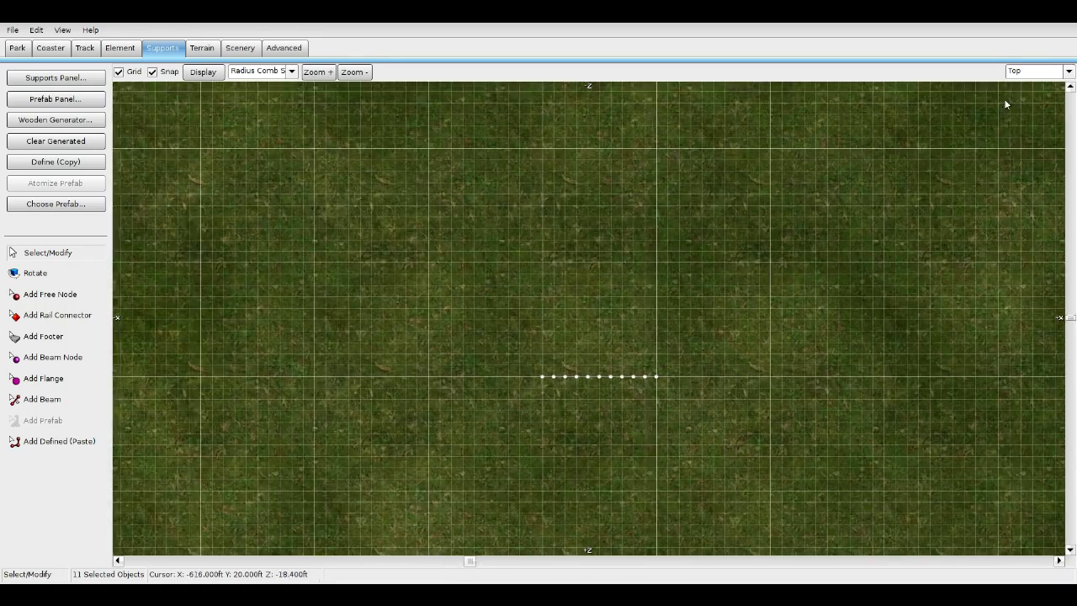
{"action": "left_click", "coordinate": [1043, 71]}
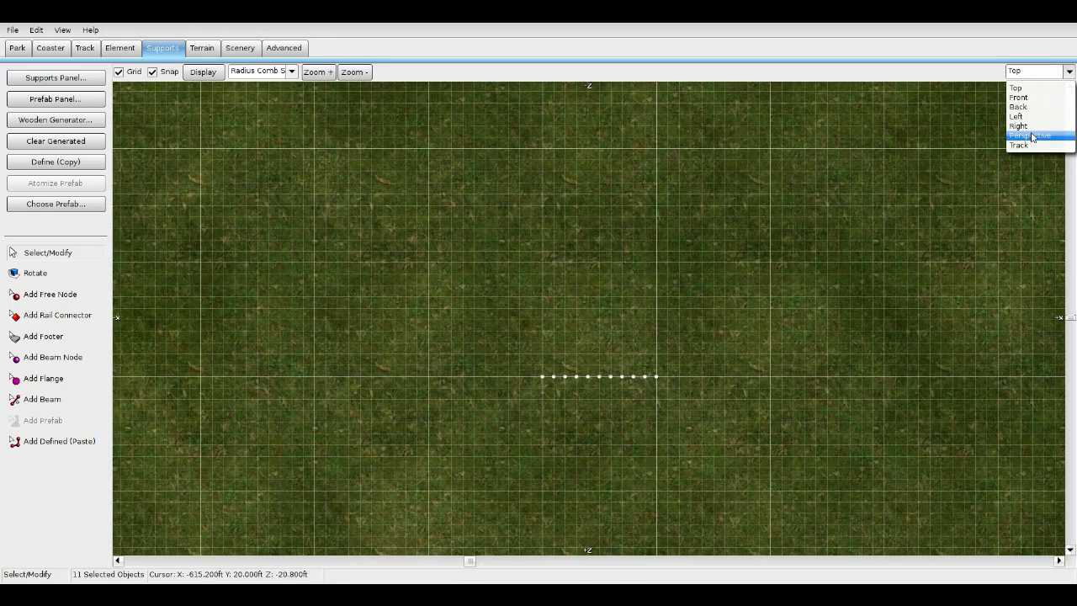
{"action": "left_click", "coordinate": [1028, 136]}
{"action": "right_click_drag", "start_coordinate": [820, 108], "coordinate": [1064, 135]}
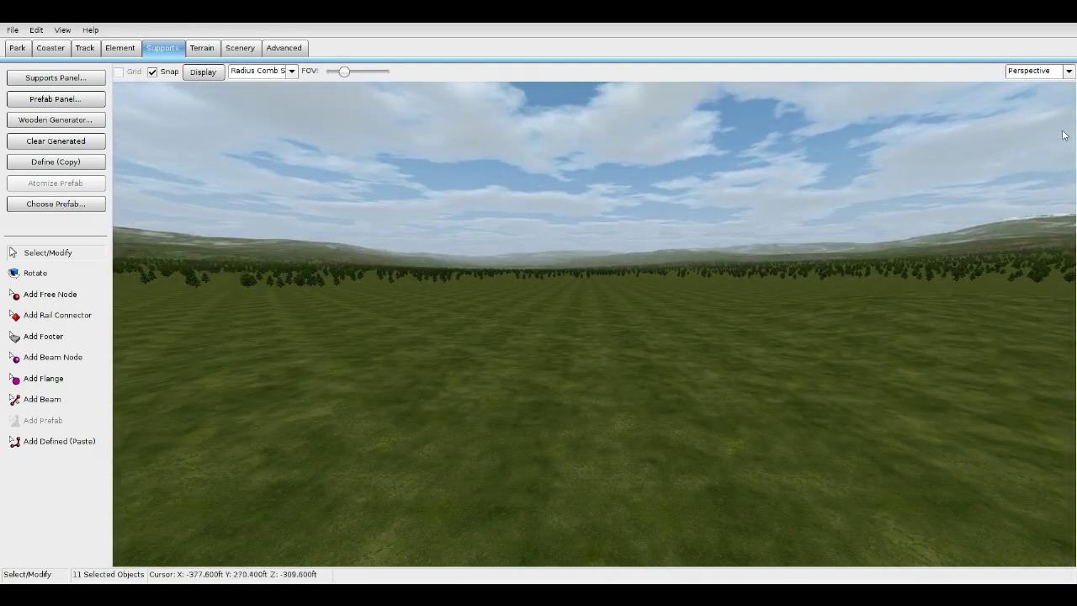
{"action": "left_click", "coordinate": [1043, 72]}
{"action": "left_click", "coordinate": [1026, 82]}
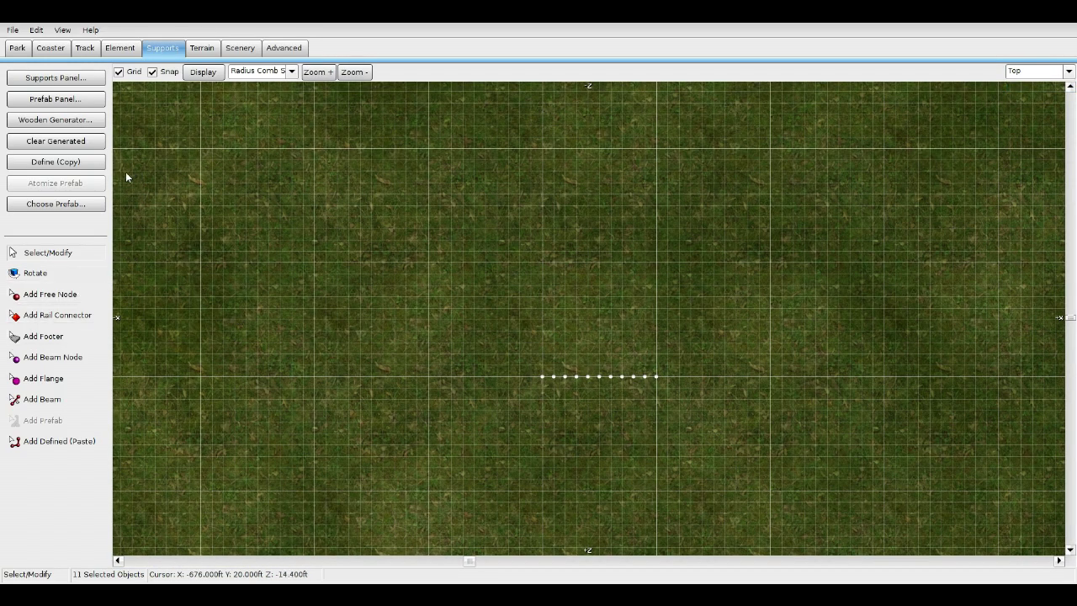
Copy the selected eleven-node row as a definition and paste it four times as evenly spaced parallel rows beside the original.
{"action": "left_click", "coordinate": [57, 162]}
{"action": "left_click", "coordinate": [59, 441]}
{"action": "scroll", "coordinate": [345, 295], "scroll_direction": "down", "scroll_amount": 2}
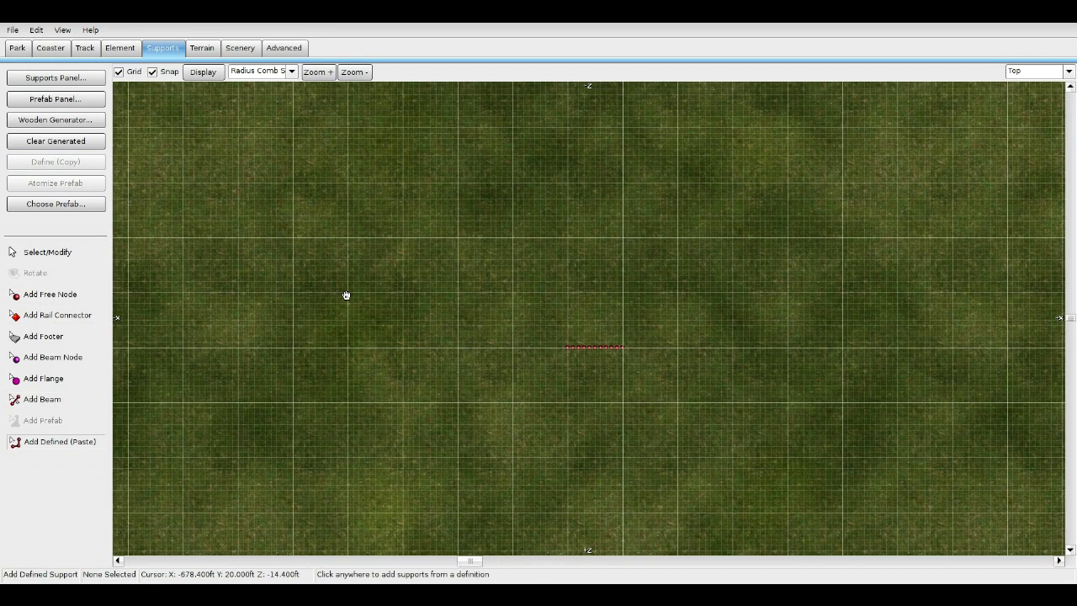
{"action": "scroll", "coordinate": [344, 250], "scroll_direction": "up", "scroll_amount": 4}
{"action": "right_click_drag", "start_coordinate": [346, 296], "coordinate": [293, 334]}
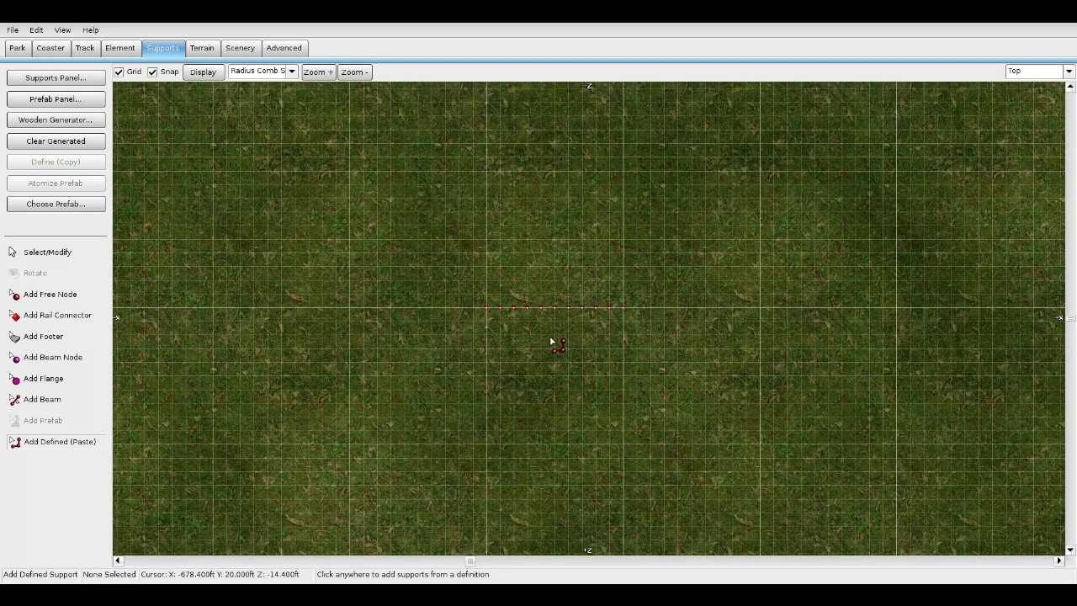
{"action": "left_click", "coordinate": [551, 323]}
{"action": "left_click", "coordinate": [551, 341]}
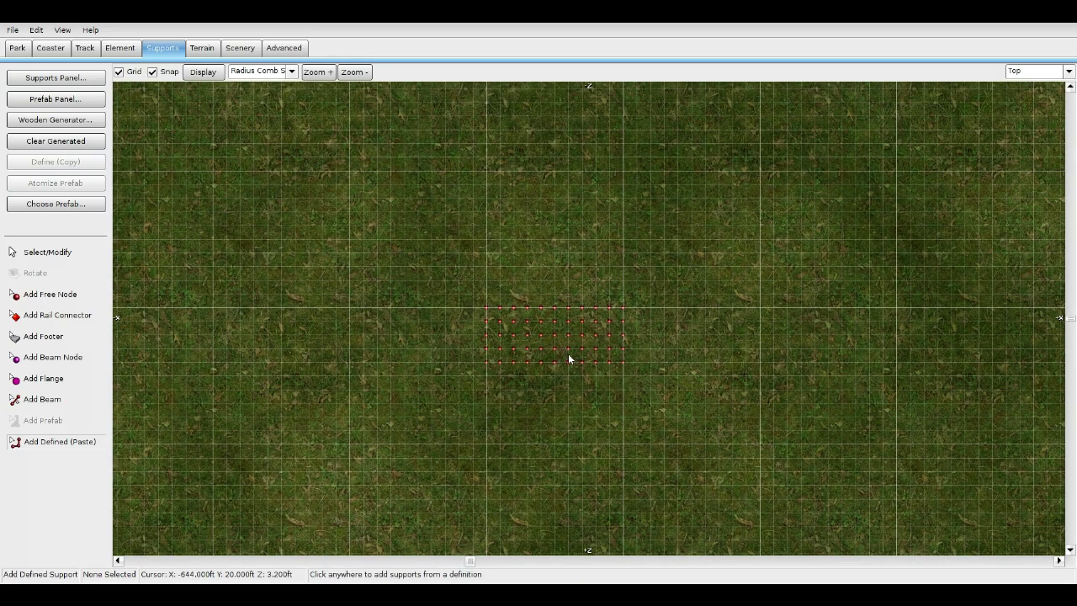
Select the four pasted node rows and move them as a block toward negative X, clear of the original row.
{"action": "key", "text": "Escape"}
{"action": "left_click_drag", "start_coordinate": [465, 317], "coordinate": [673, 392]}
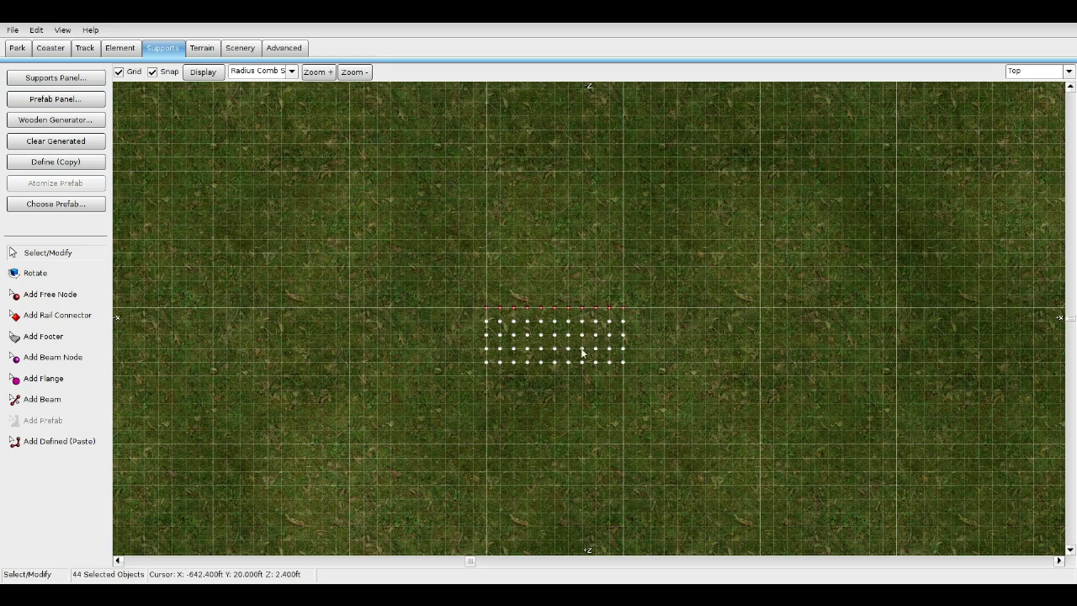
{"action": "left_click", "coordinate": [455, 277]}
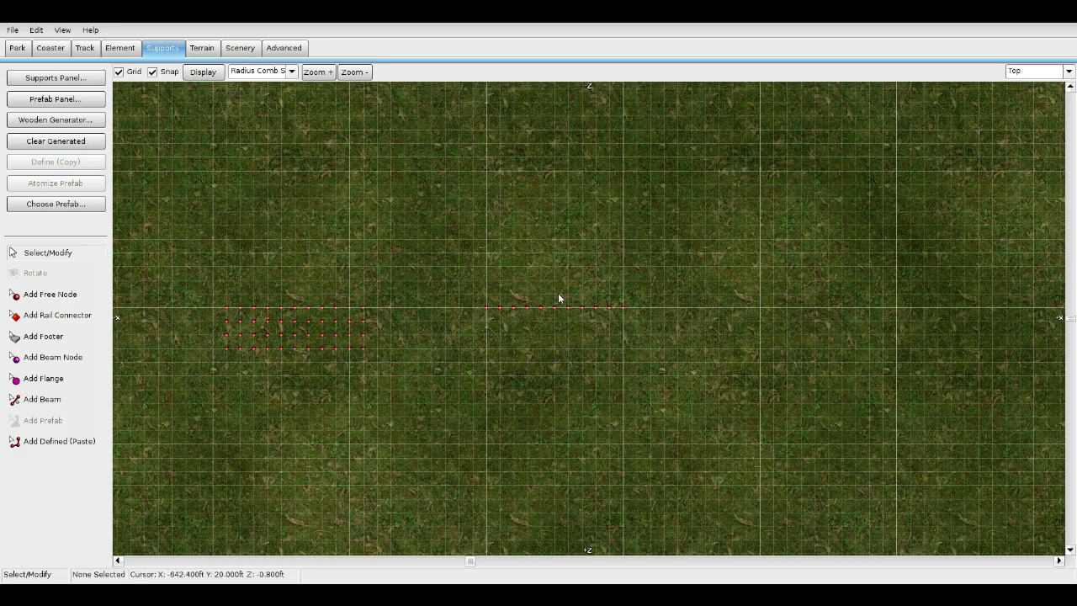
{"action": "right_click_drag", "start_coordinate": [504, 253], "coordinate": [662, 295]}
{"action": "left_click", "coordinate": [1059, 72]}
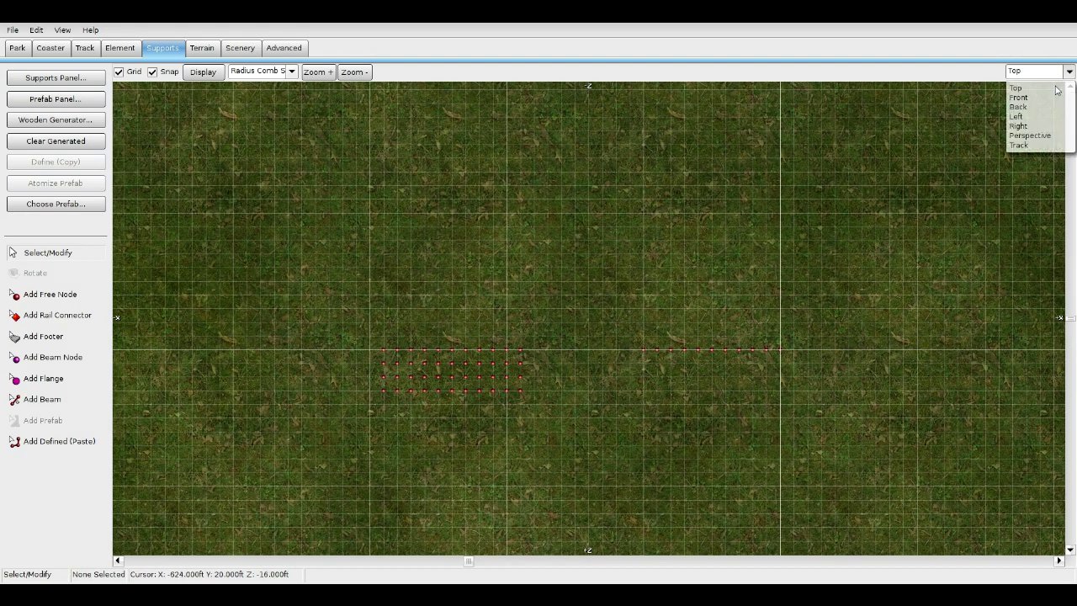
{"action": "left_click", "coordinate": [1030, 135]}
{"action": "right_click_drag", "start_coordinate": [594, 324], "coordinate": [420, 425]}
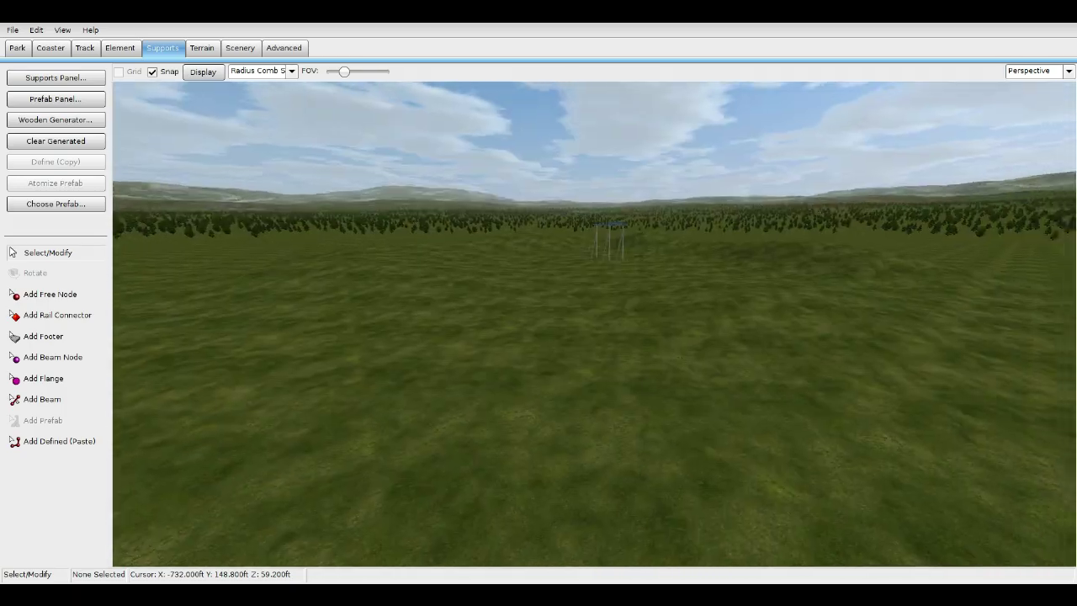
Place a footer on the terrain between the four-row node block and the single row.
{"action": "left_click", "coordinate": [1027, 71]}
{"action": "left_click", "coordinate": [1020, 88]}
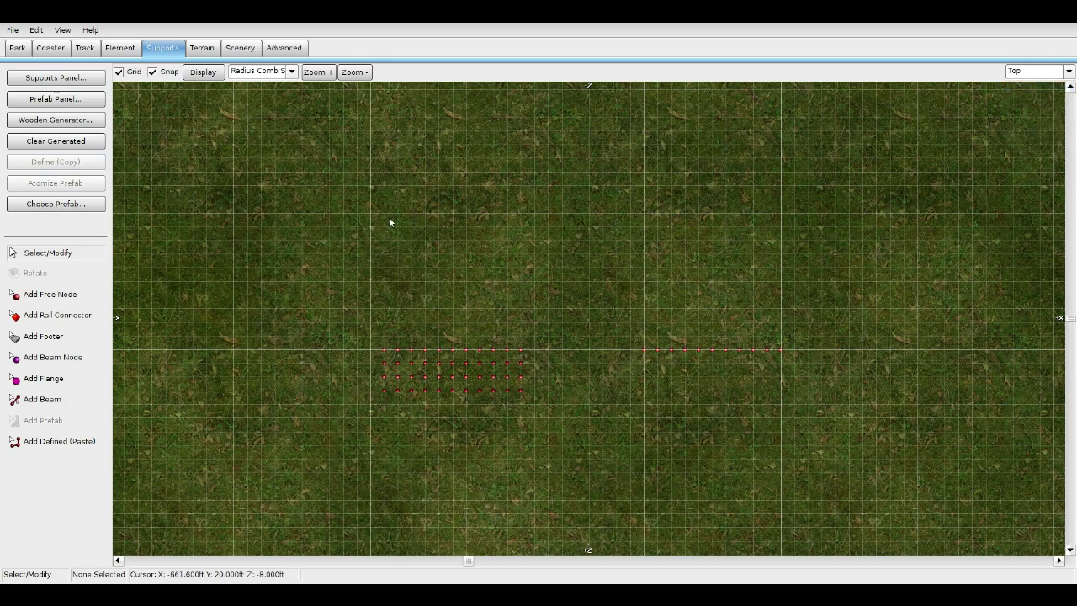
{"action": "left_click", "coordinate": [55, 336]}
{"action": "scroll", "coordinate": [503, 317], "scroll_direction": "down", "scroll_amount": 4}
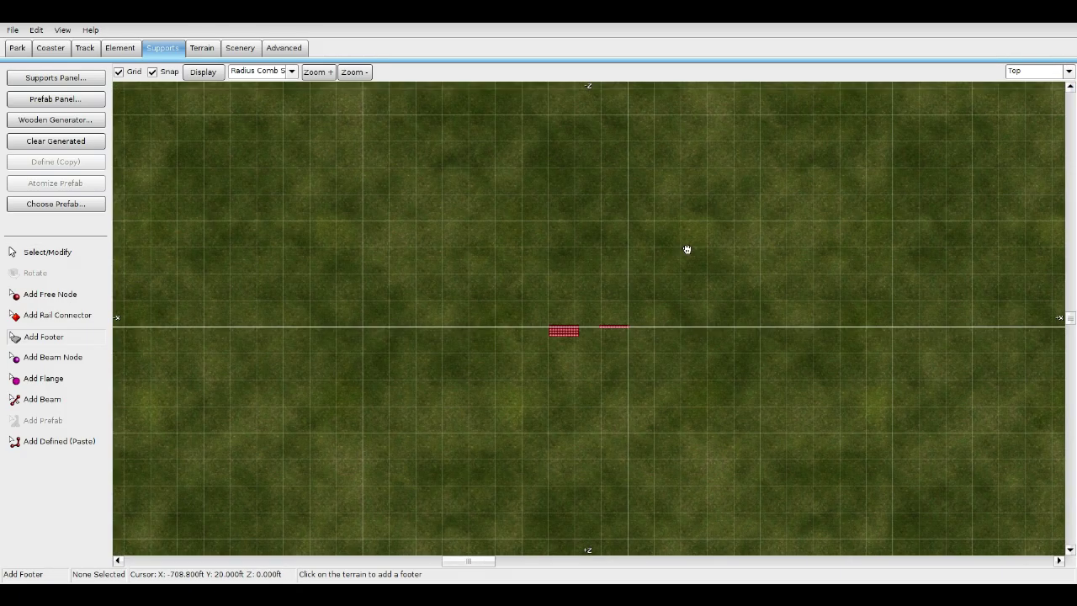
{"action": "right_click_drag", "start_coordinate": [684, 247], "coordinate": [691, 264]}
{"action": "scroll", "coordinate": [606, 381], "scroll_direction": "up", "scroll_amount": 4}
{"action": "left_click", "coordinate": [605, 377]}
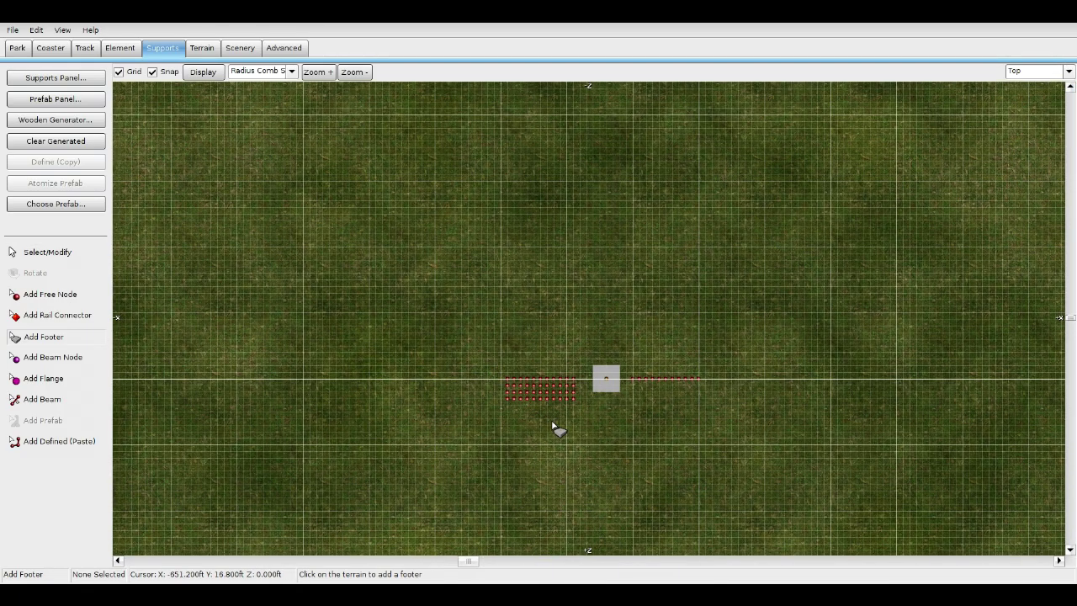
{"action": "key", "text": "Escape"}
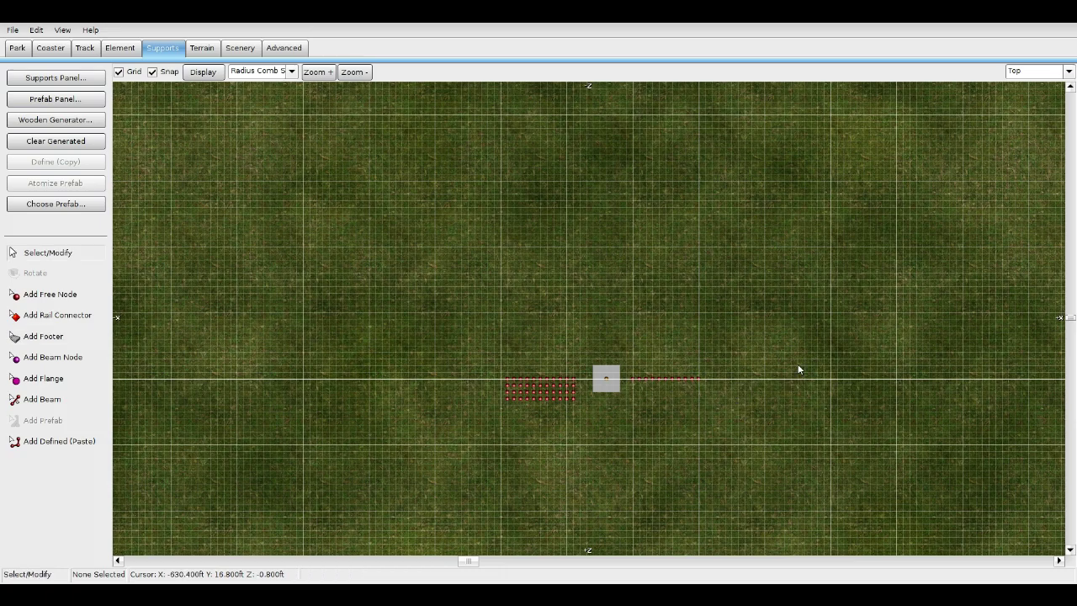
Look for the footer and the nodes around it in the perspective view.
{"action": "left_click", "coordinate": [1035, 136]}
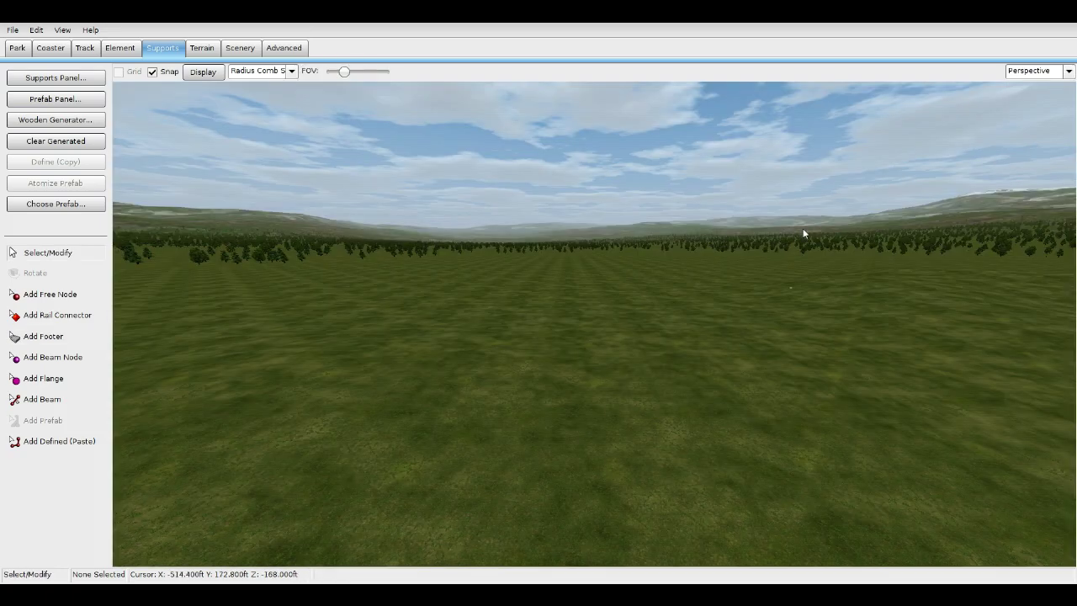
{"action": "right_click_drag", "start_coordinate": [595, 323], "coordinate": [277, 522]}
{"action": "key", "text": "w"}
{"action": "key", "text": "w"}
{"action": "key", "text": "s"}
Delete the footer between the node block and the single row.
{"action": "left_click", "coordinate": [1016, 88]}
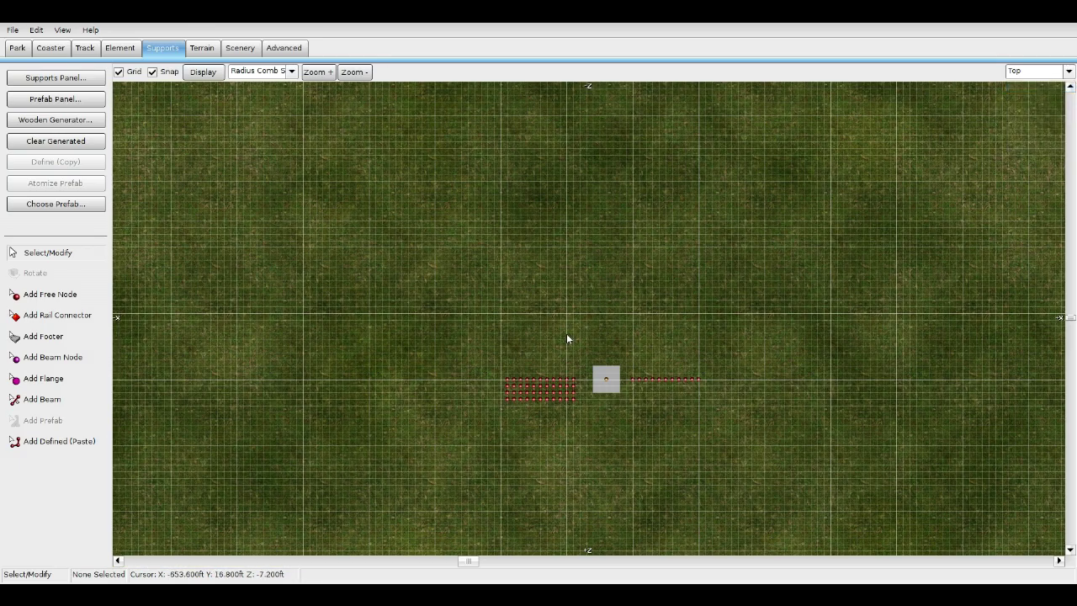
{"action": "left_click", "coordinate": [602, 362]}
{"action": "key", "text": "Delete"}
Select all the free nodes and move them together a long way toward negative X in the top view.
{"action": "scroll", "coordinate": [570, 313], "scroll_direction": "down", "scroll_amount": 5}
{"action": "left_click_drag", "start_coordinate": [438, 283], "coordinate": [764, 408]}
{"action": "scroll", "coordinate": [591, 384], "scroll_direction": "up", "scroll_amount": 4}
{"action": "right_click_drag", "start_coordinate": [591, 384], "coordinate": [850, 346]}
{"action": "scroll", "coordinate": [850, 346], "scroll_direction": "down", "scroll_amount": 2}
{"action": "left_click_drag", "start_coordinate": [756, 326], "coordinate": [219, 322]}
{"action": "right_click_drag", "start_coordinate": [450, 245], "coordinate": [859, 253]}
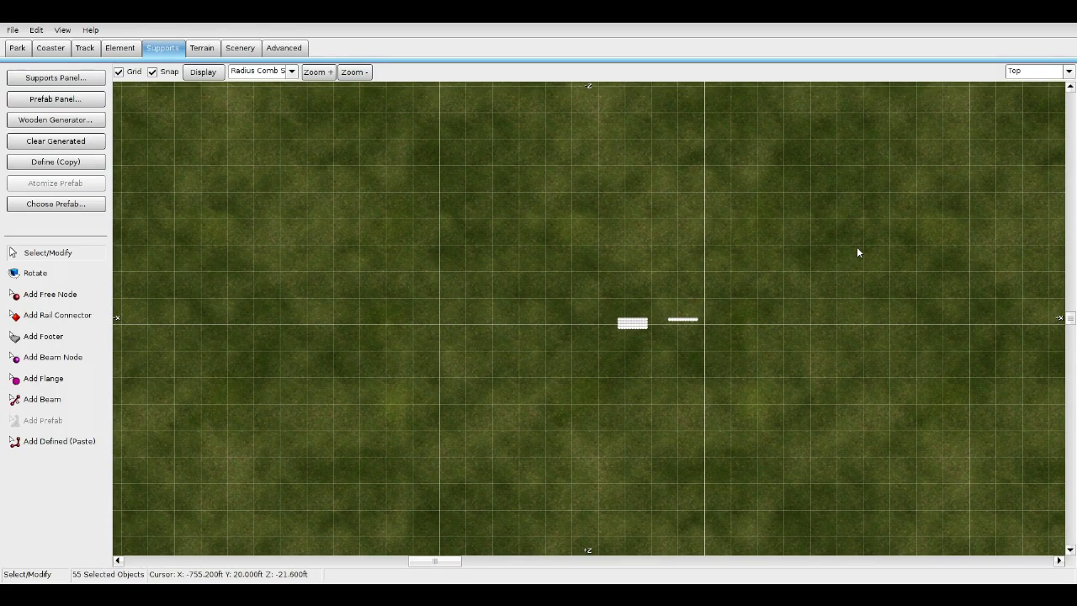
{"action": "left_click", "coordinate": [1036, 136]}
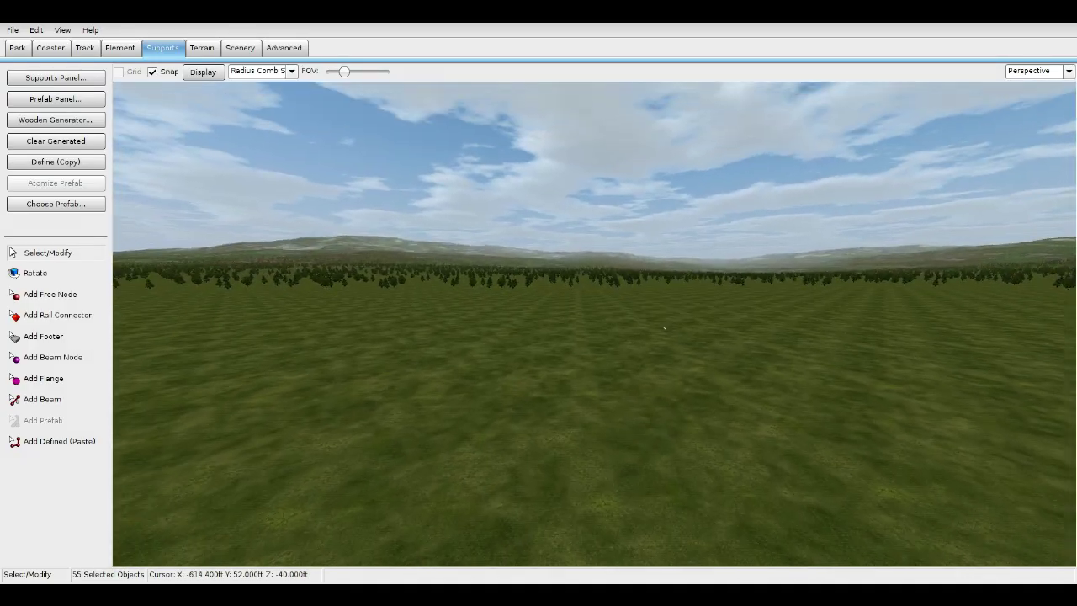
{"action": "mouse_move", "coordinate": [805, 215]}
{"action": "right_mouse_down"}
{"action": "mouse_move", "coordinate": [791, 191]}
{"action": "mouse_move", "coordinate": [703, 276]}
{"action": "mouse_move", "coordinate": [805, 215]}
{"action": "right_mouse_up"}
Raise the four-row node block to the height of the single row in the front view, shifting it slightly toward negative X.
{"action": "left_click", "coordinate": [1036, 71]}
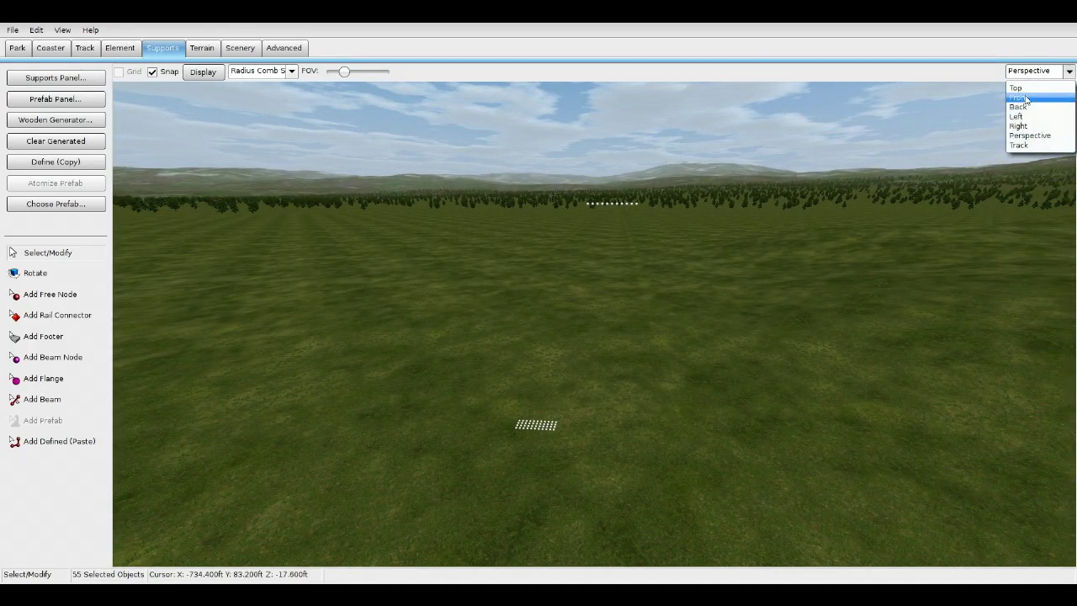
{"action": "left_click", "coordinate": [1037, 98]}
{"action": "right_click_drag", "start_coordinate": [753, 367], "coordinate": [1072, 367]}
{"action": "scroll", "coordinate": [334, 295], "scroll_direction": "up", "scroll_amount": 4}
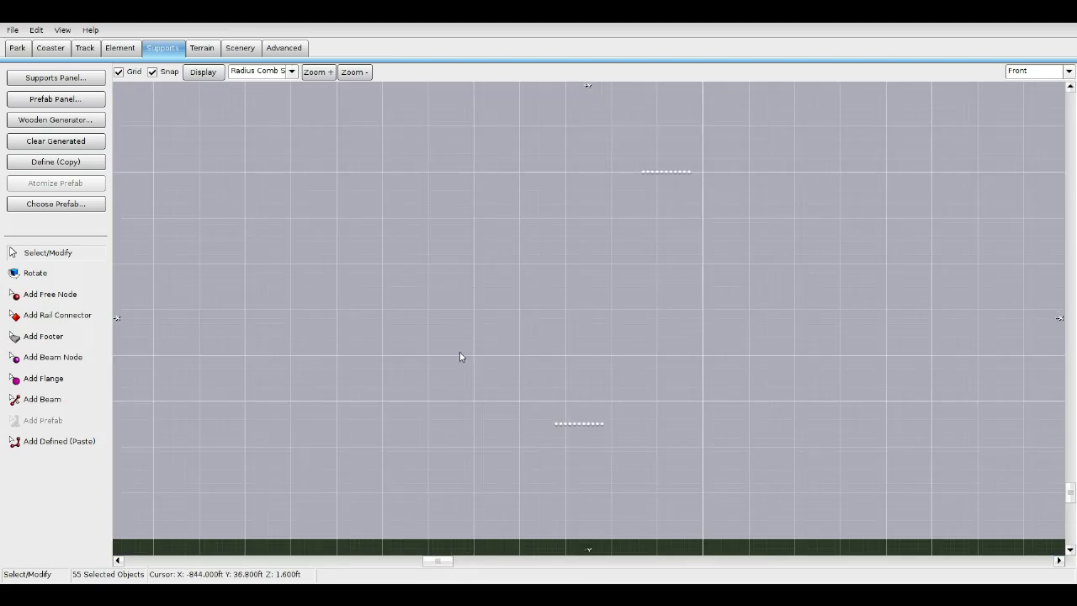
{"action": "left_click_drag", "start_coordinate": [493, 362], "coordinate": [745, 480]}
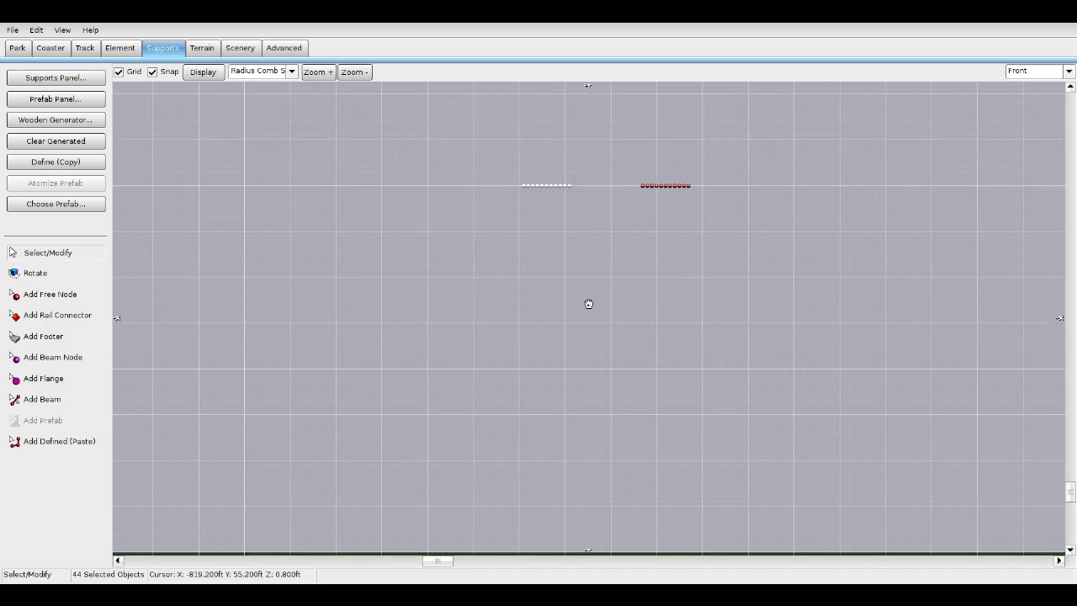
{"action": "scroll", "coordinate": [592, 318], "scroll_direction": "up", "scroll_amount": 2}
{"action": "left_click", "coordinate": [594, 334]}
{"action": "left_click", "coordinate": [1059, 72]}
{"action": "left_click", "coordinate": [1027, 90]}
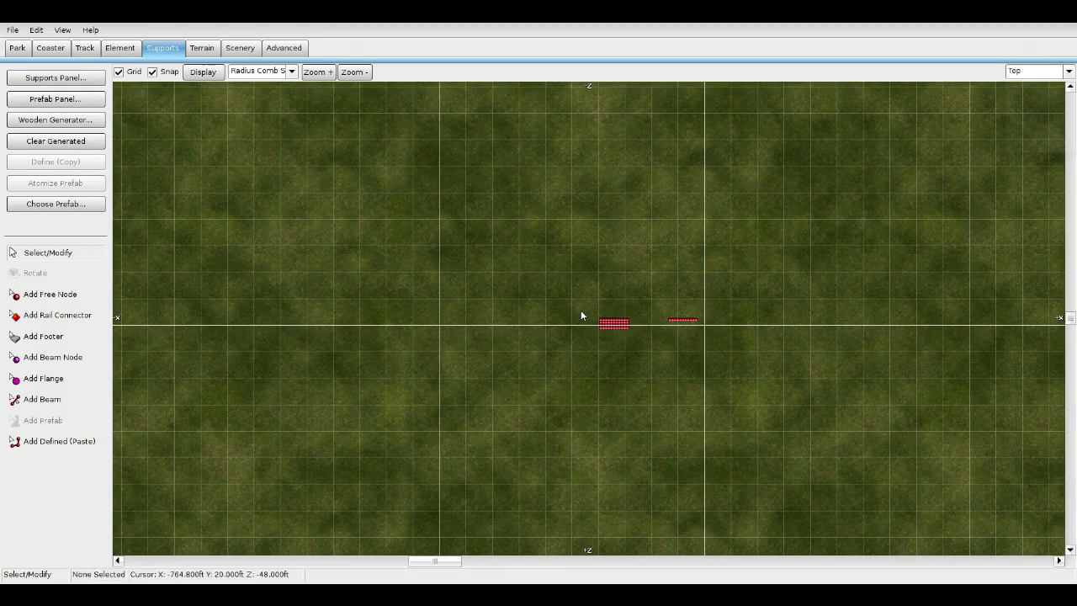
Move the rows of the four-row node block apart in the top view so each row stands separately.
{"action": "scroll", "coordinate": [581, 315], "scroll_direction": "down", "scroll_amount": 4}
{"action": "scroll", "coordinate": [600, 318], "scroll_direction": "up", "scroll_amount": 8}
{"action": "right_click_drag", "start_coordinate": [539, 385], "coordinate": [545, 291]}
{"action": "scroll", "coordinate": [544, 294], "scroll_direction": "up", "scroll_amount": 2}
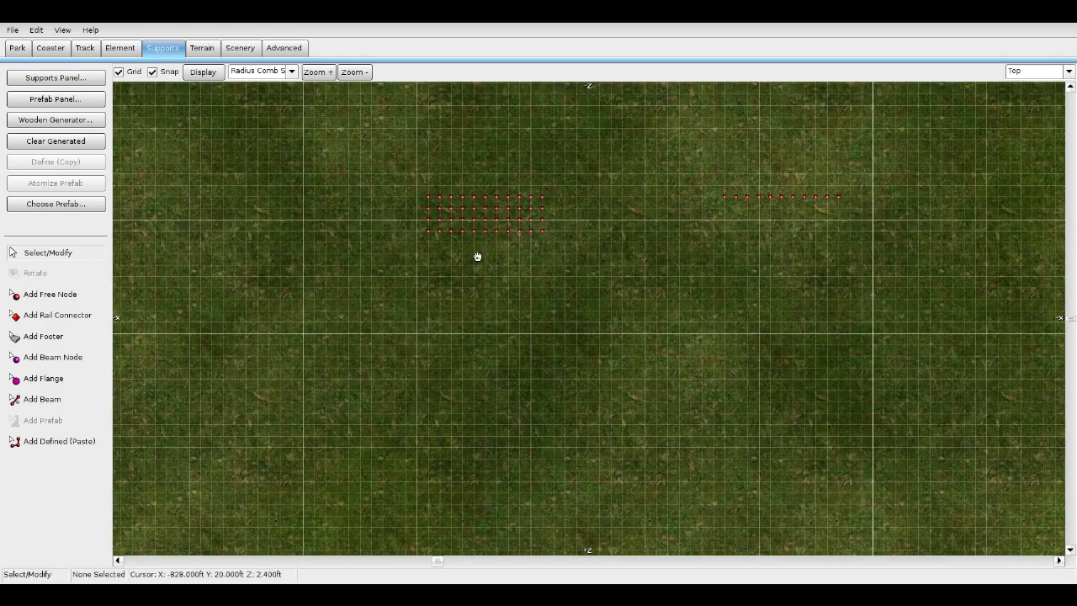
{"action": "left_click_drag", "start_coordinate": [384, 318], "coordinate": [514, 328]}
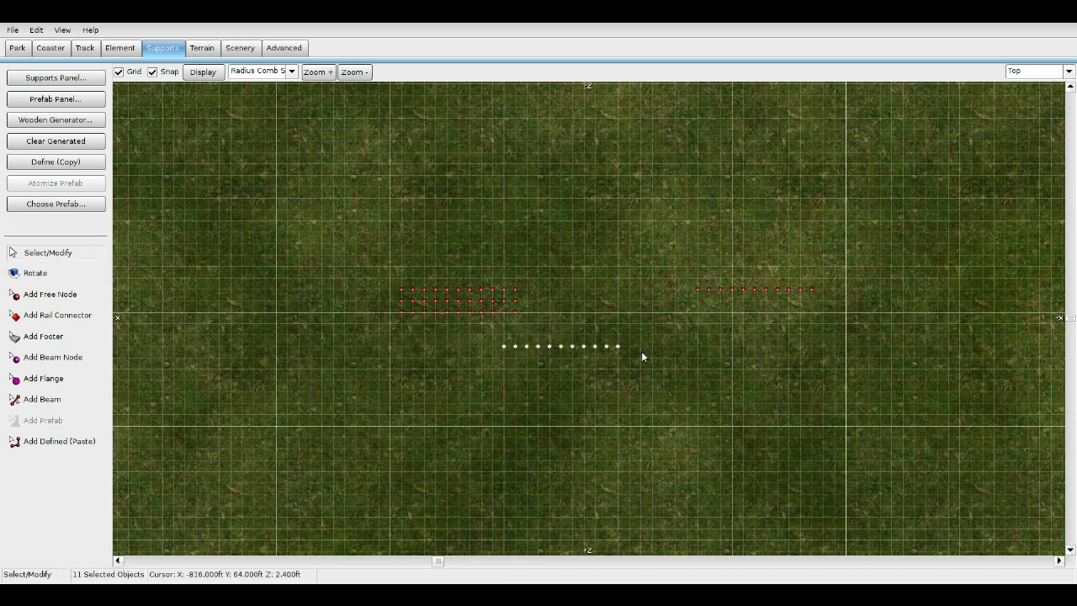
{"action": "left_click_drag", "start_coordinate": [373, 305], "coordinate": [516, 313]}
{"action": "left_click_drag", "start_coordinate": [384, 304], "coordinate": [581, 343]}
{"action": "right_click_drag", "start_coordinate": [381, 300], "coordinate": [508, 328]}
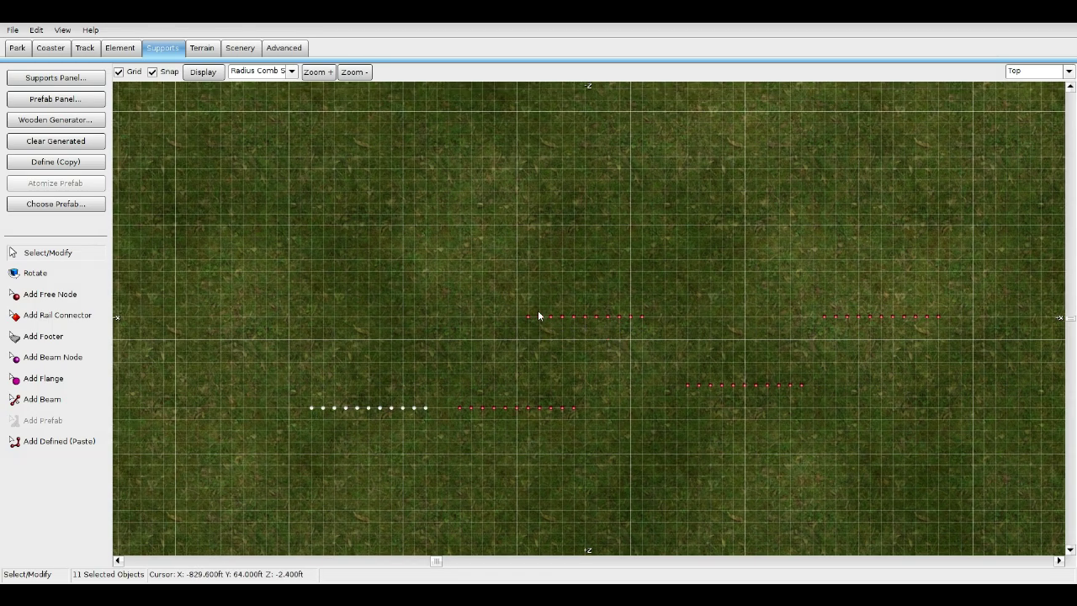
{"action": "left_click_drag", "start_coordinate": [501, 298], "coordinate": [730, 332]}
Place the separated row nearest the single row directly beneath it in the front view, matching its X position.
{"action": "left_click", "coordinate": [1039, 70]}
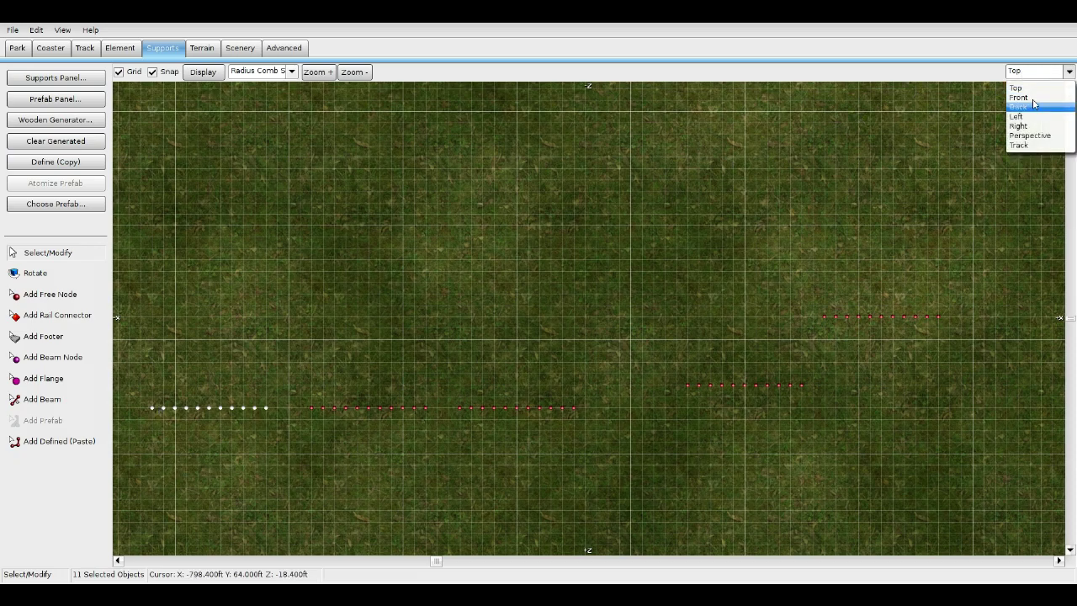
{"action": "left_click", "coordinate": [1026, 105]}
{"action": "scroll", "coordinate": [612, 290], "scroll_direction": "up", "scroll_amount": 8}
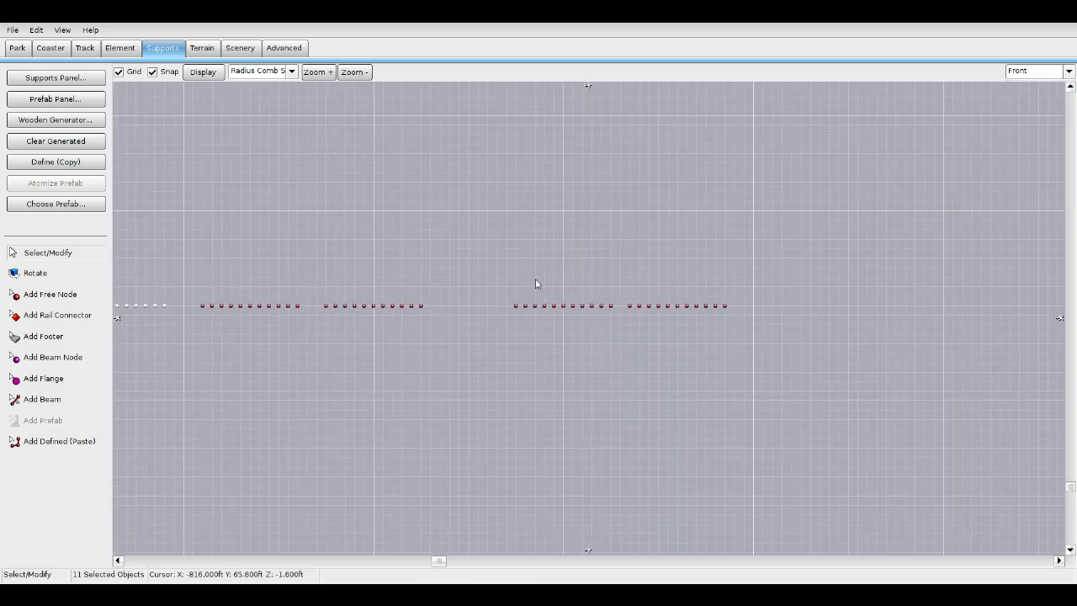
{"action": "left_click_drag", "start_coordinate": [459, 260], "coordinate": [652, 366]}
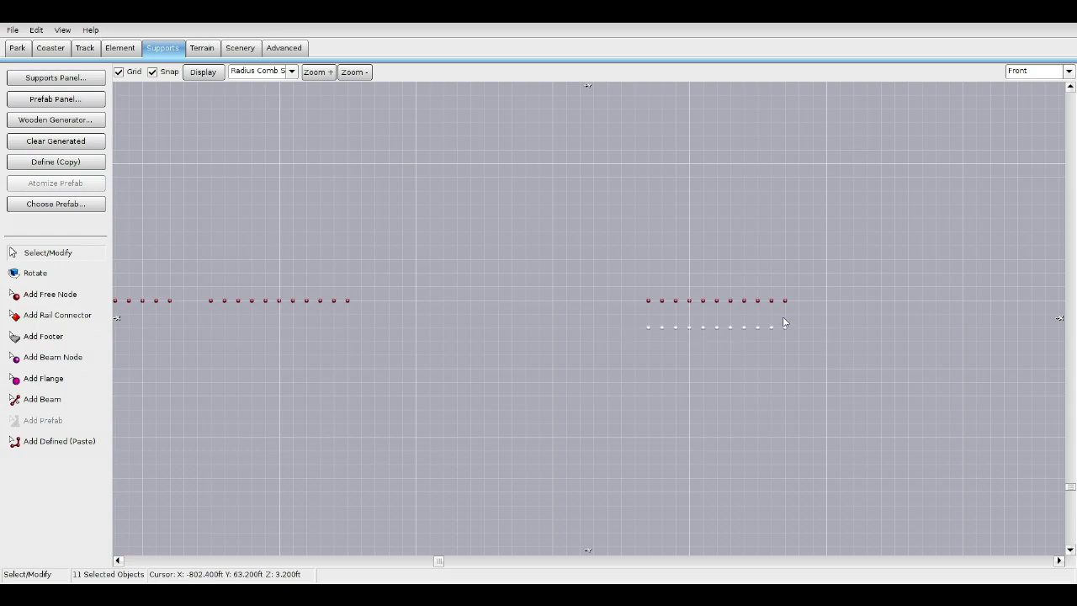
{"action": "left_click", "coordinate": [1039, 71]}
{"action": "left_click", "coordinate": [1027, 89]}
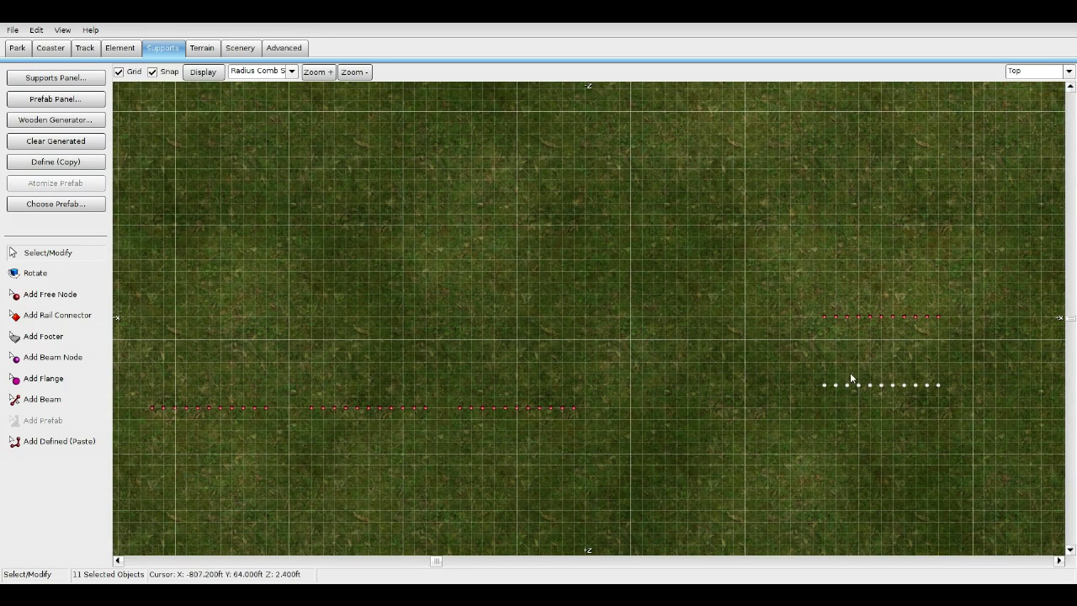
Stack two more node rows beneath the first two in the front view, aligned column by column.
{"action": "left_click", "coordinate": [1043, 73]}
{"action": "left_click", "coordinate": [1026, 89]}
{"action": "left_click", "coordinate": [1043, 71]}
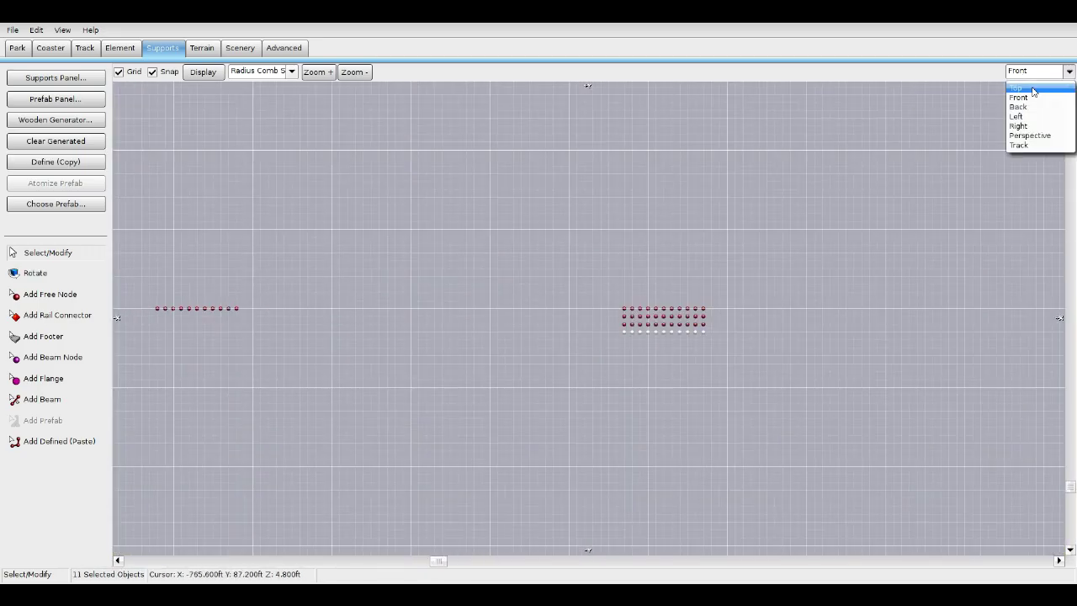
{"action": "left_click", "coordinate": [1031, 91]}
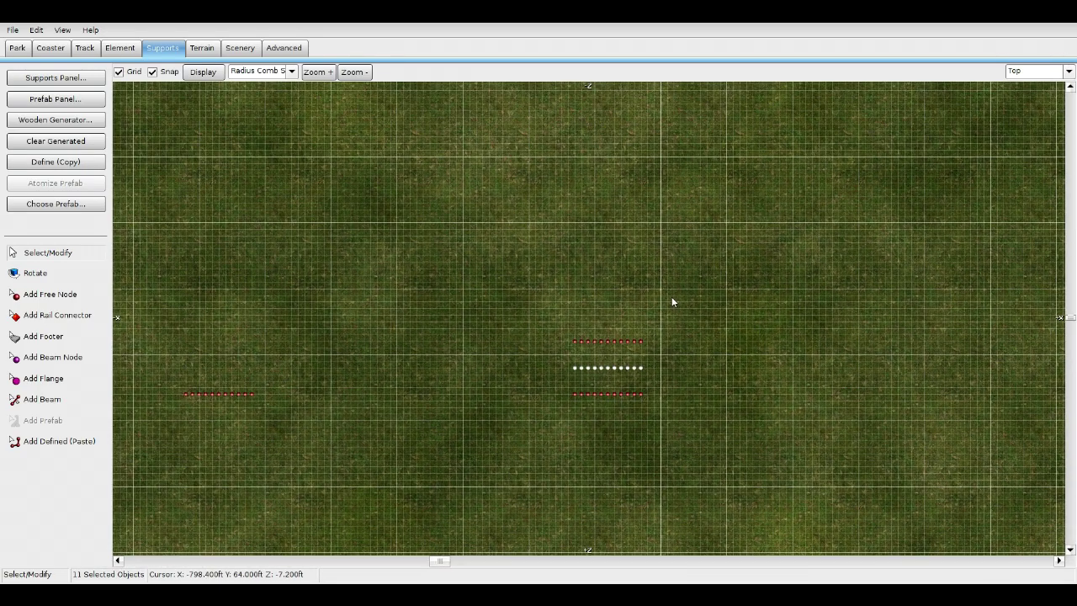
Add the last row to the bottom of the stack and align all rows in Z into one vertical five-row grid.
{"action": "left_click_drag", "start_coordinate": [613, 394], "coordinate": [613, 341]}
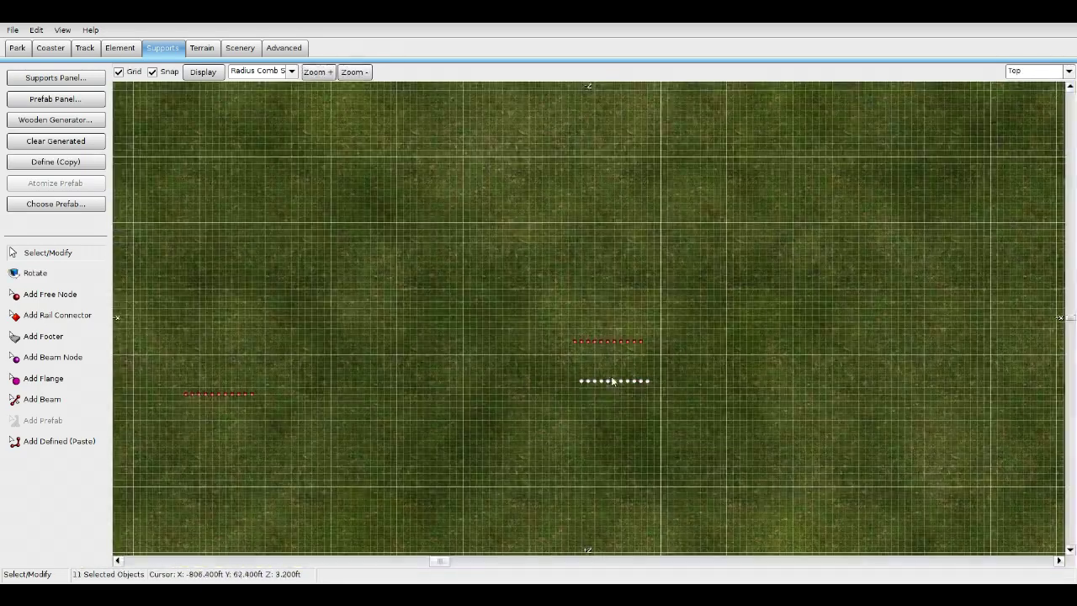
{"action": "left_click", "coordinate": [1026, 72]}
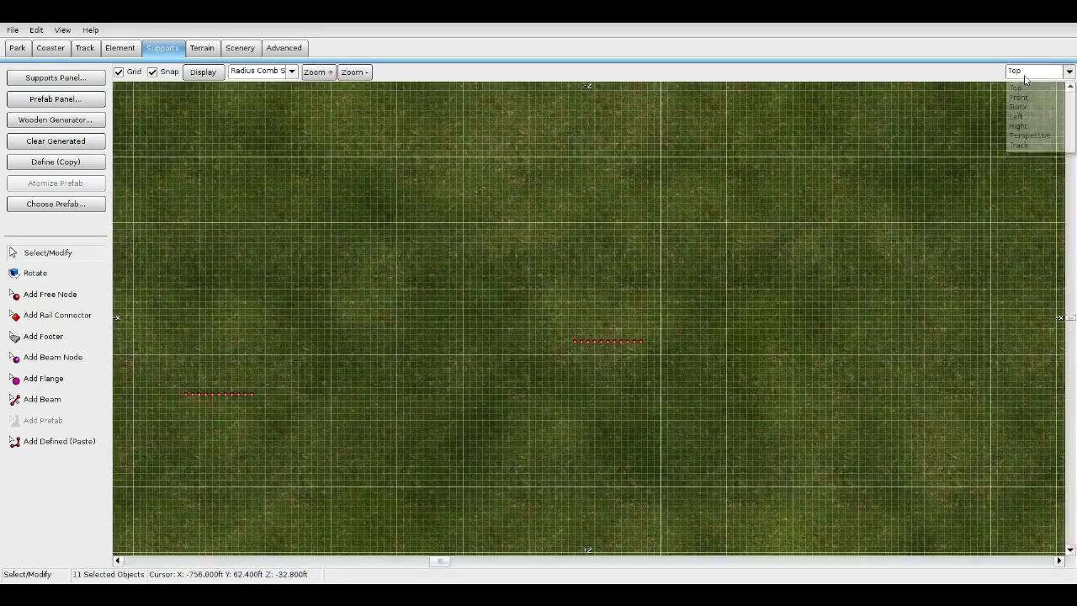
{"action": "left_click", "coordinate": [1019, 98]}
{"action": "left_click", "coordinate": [1041, 74]}
{"action": "left_click", "coordinate": [1026, 98]}
{"action": "left_click", "coordinate": [1021, 71]}
{"action": "left_click", "coordinate": [1021, 88]}
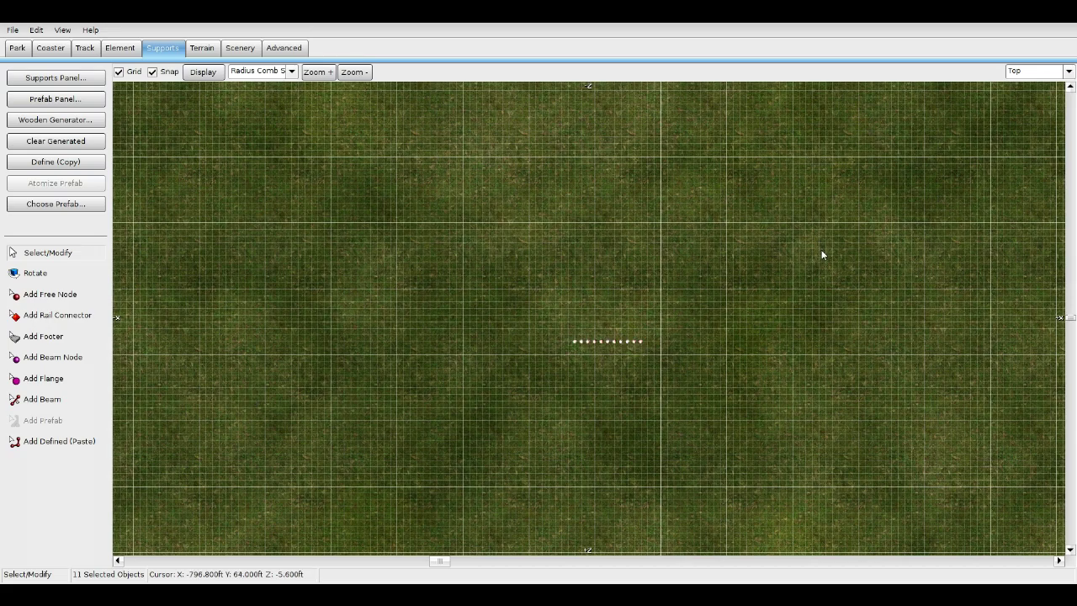
{"action": "key", "text": "Down"}
{"action": "left_click", "coordinate": [677, 374]}
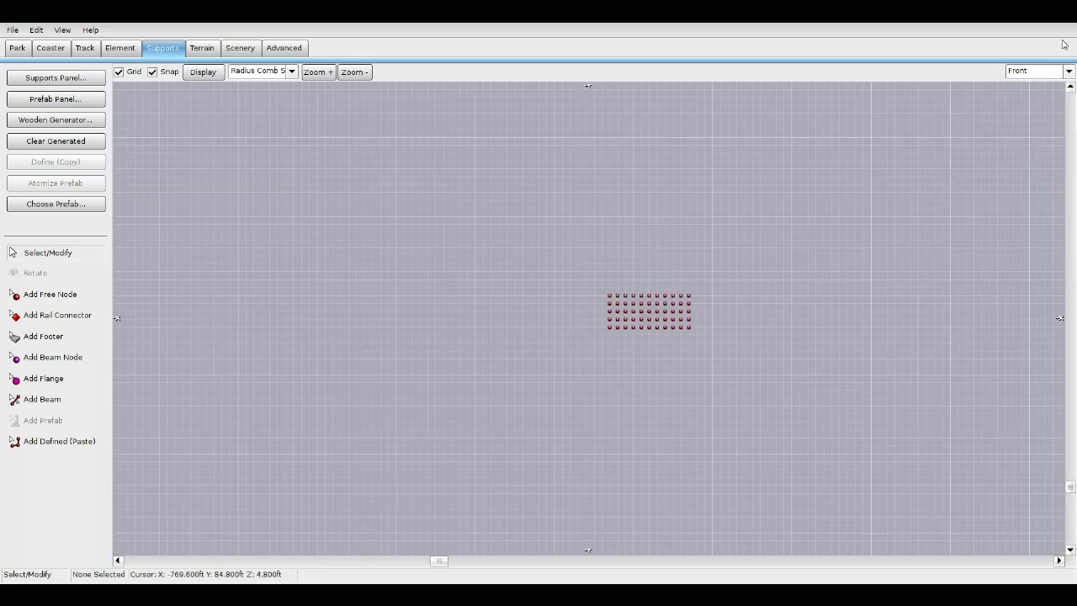
Prepare Add Beam for the node grid in the perspective view and set its custom color to the recently used bright blue.
{"action": "left_click", "coordinate": [1050, 77]}
{"action": "key", "text": "Down"}
{"action": "key", "text": "Down"}
{"action": "key", "text": "Down"}
{"action": "key", "text": "Down"}
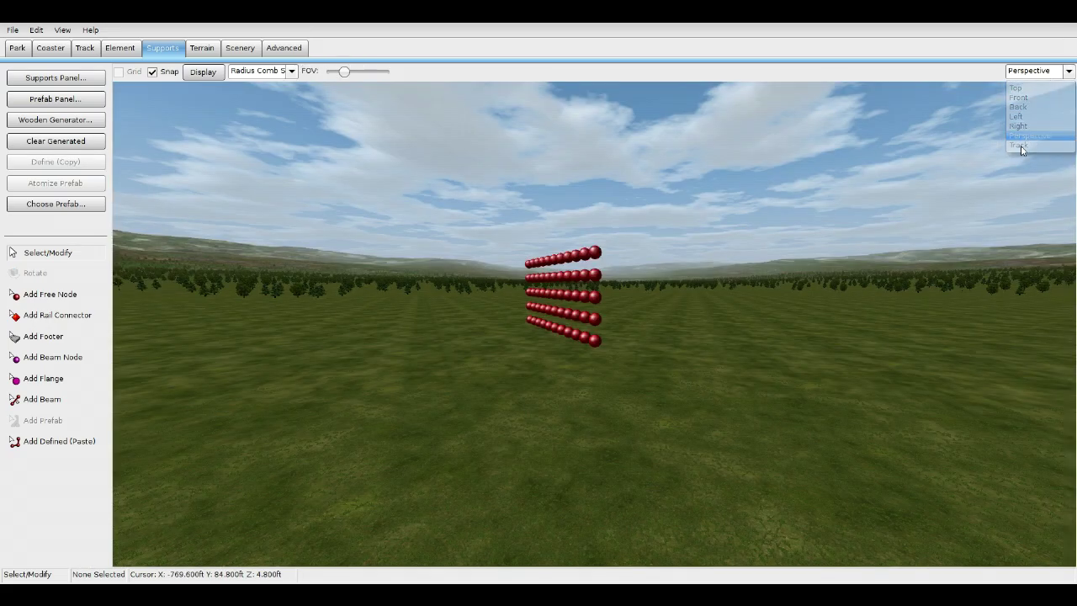
{"action": "key", "text": "Return"}
{"action": "right_click_drag", "start_coordinate": [593, 324], "coordinate": [379, 327]}
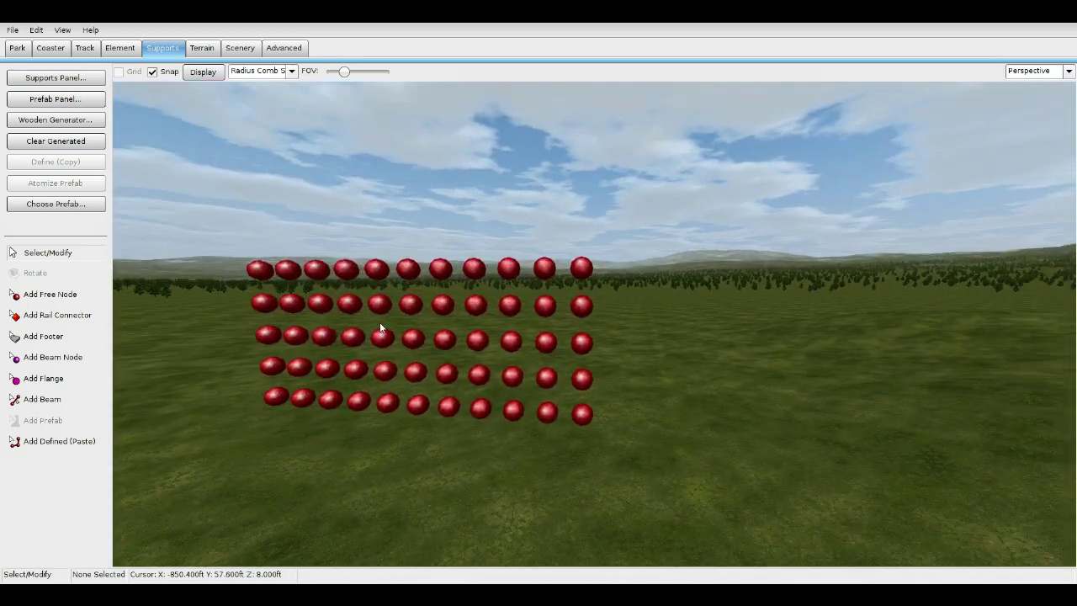
{"action": "left_click", "coordinate": [48, 400]}
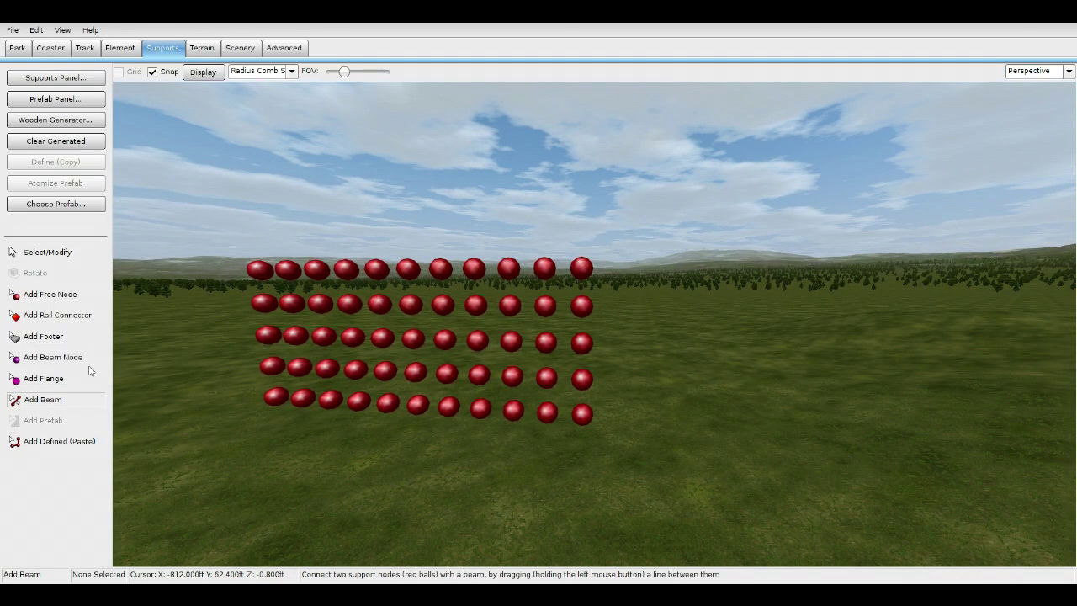
{"action": "left_click", "coordinate": [50, 78]}
{"action": "left_click", "coordinate": [430, 151]}
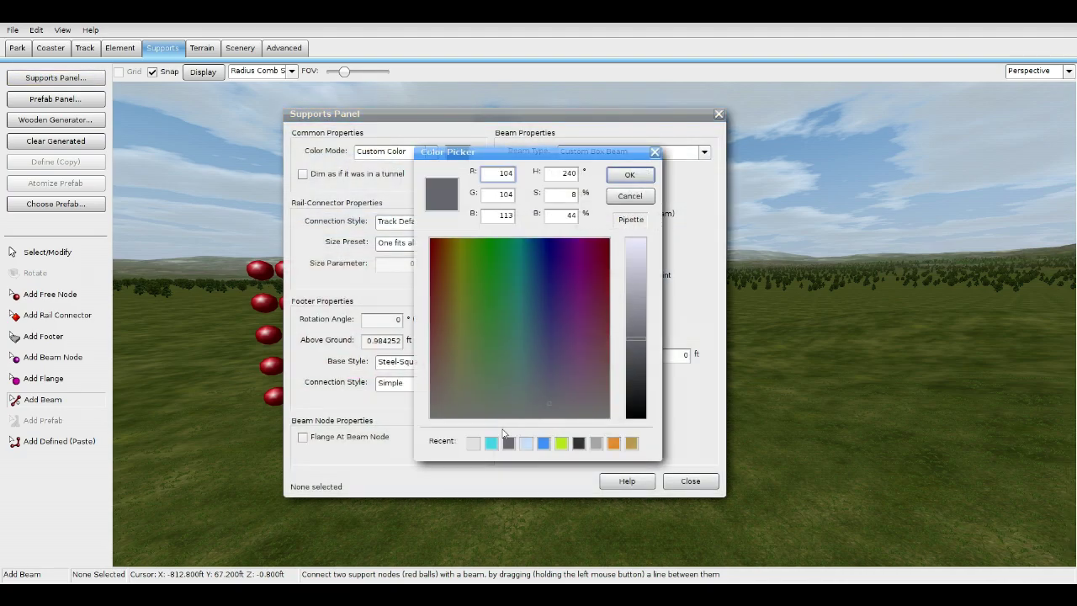
{"action": "left_click", "coordinate": [544, 442]}
{"action": "left_click", "coordinate": [629, 178]}
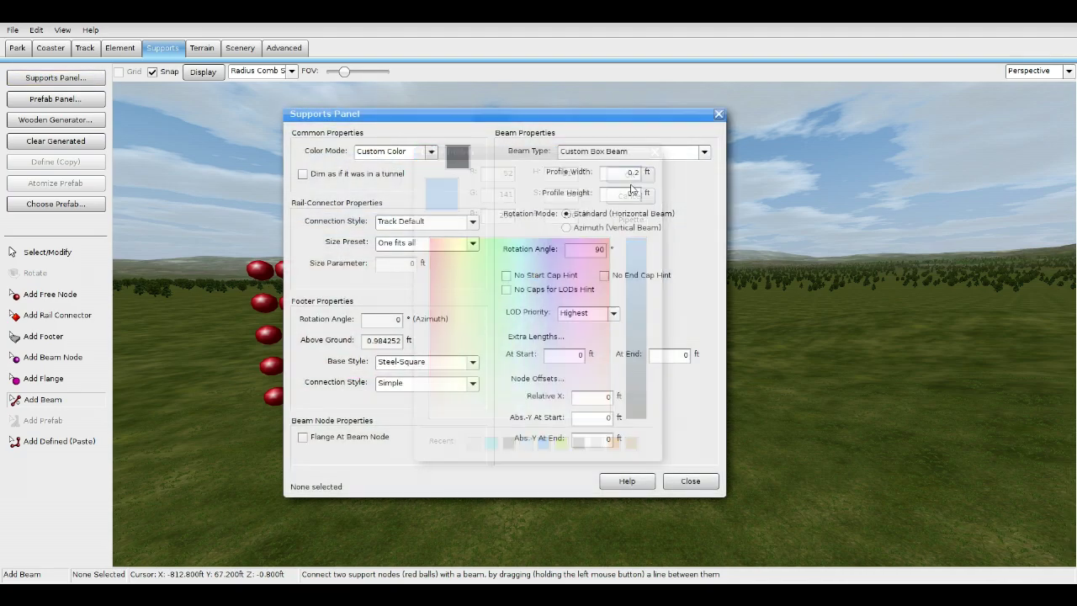
Set the beam type to Custom Pipe with an outer diameter of 0.19 ft.
{"action": "left_click", "coordinate": [622, 151]}
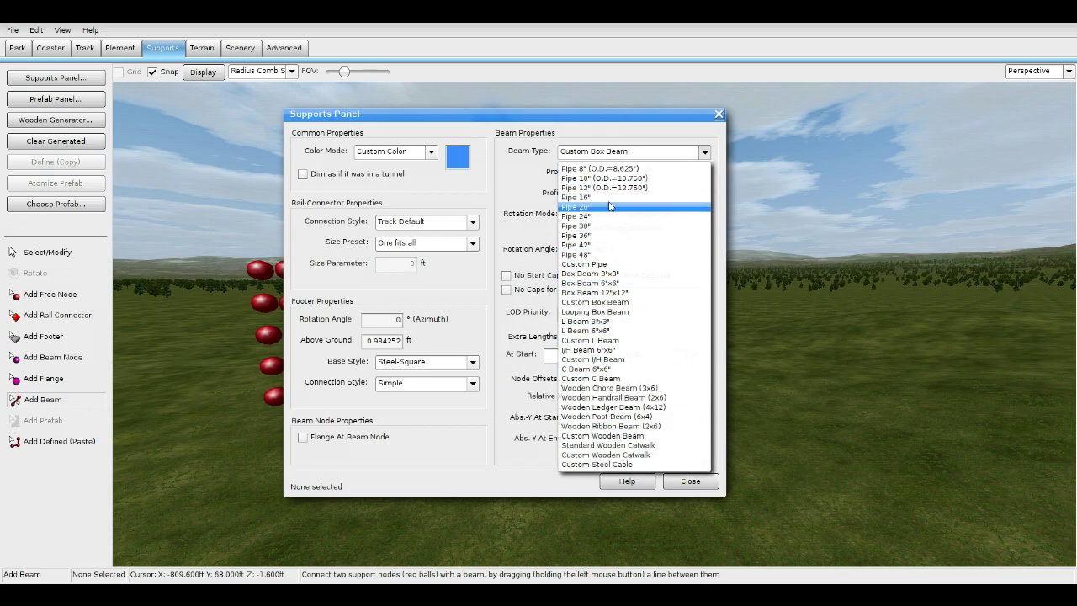
{"action": "left_click", "coordinate": [593, 264]}
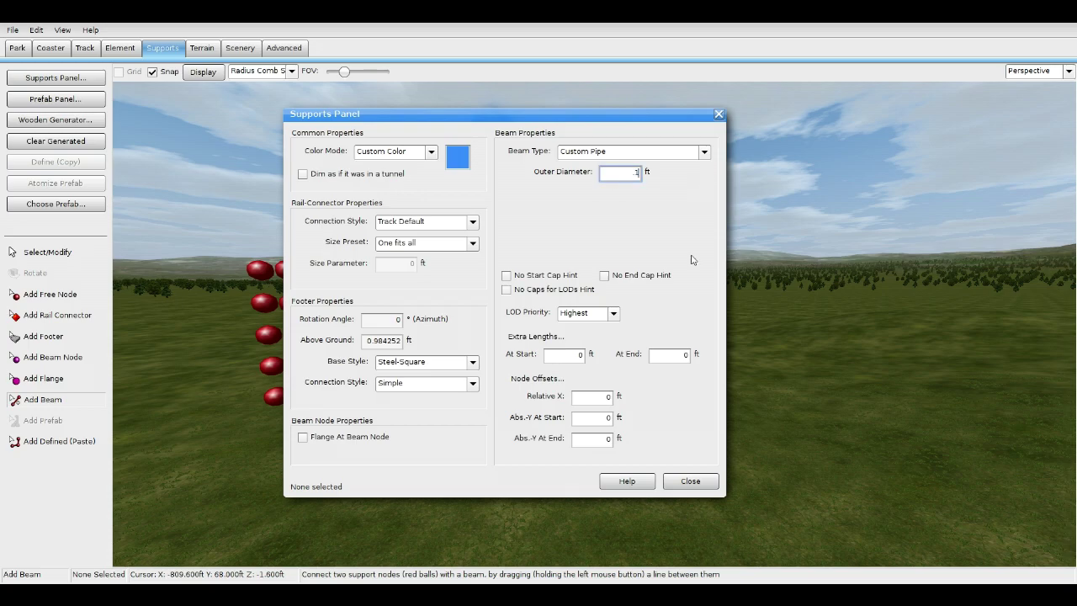
{"action": "left_click", "coordinate": [578, 352]}
{"action": "left_click", "coordinate": [663, 353]}
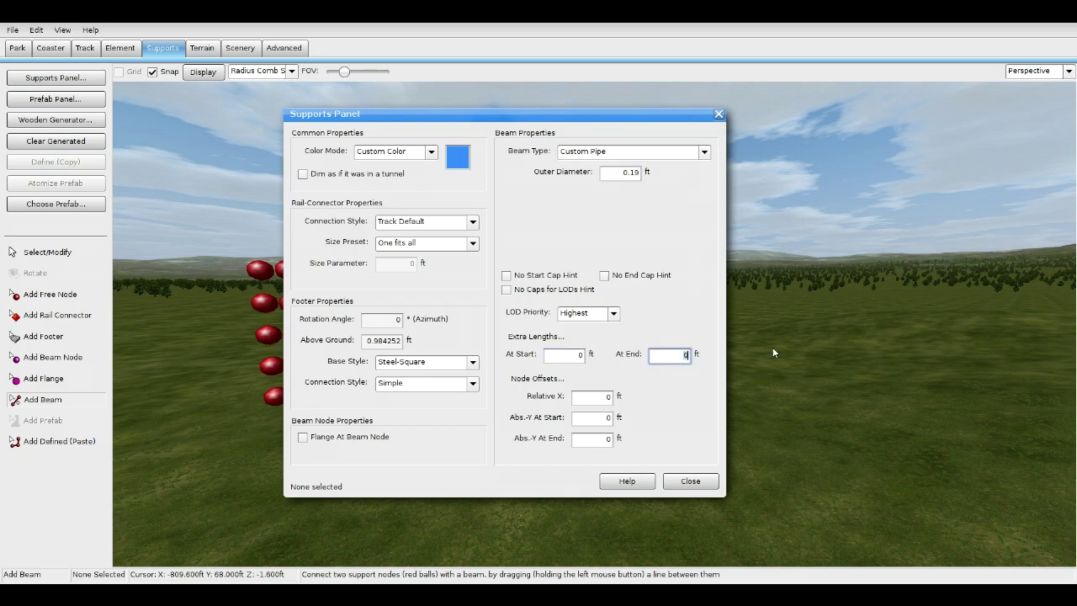
{"action": "left_click", "coordinate": [688, 481]}
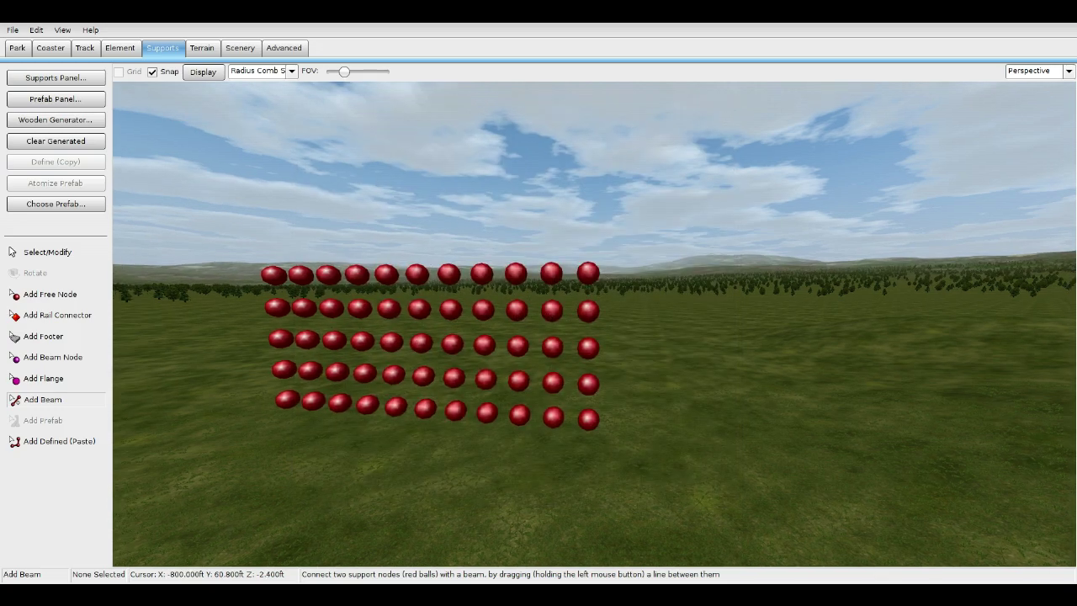
Connect the nodes of each column in the grid with vertical pipe beams.
{"action": "mouse_move", "coordinate": [713, 387]}
{"action": "left_mouse_down"}
{"action": "mouse_move", "coordinate": [754, 266]}
{"action": "mouse_move", "coordinate": [722, 250]}
{"action": "mouse_move", "coordinate": [680, 386]}
{"action": "mouse_move", "coordinate": [649, 250]}
{"action": "left_mouse_up"}
{"action": "left_click_drag", "start_coordinate": [615, 251], "coordinate": [613, 383]}
{"action": "left_click_drag", "start_coordinate": [582, 381], "coordinate": [581, 250]}
{"action": "left_click_drag", "start_coordinate": [548, 251], "coordinate": [551, 379]}
{"action": "left_click_drag", "start_coordinate": [516, 252], "coordinate": [521, 378]}
{"action": "left_click_drag", "start_coordinate": [492, 377], "coordinate": [485, 253]}
{"action": "left_click_drag", "start_coordinate": [455, 252], "coordinate": [464, 375]}
{"action": "left_click_drag", "start_coordinate": [435, 373], "coordinate": [409, 373]}
Select the whole node grid with its beams and copy it as a definition, then clear the selection.
{"action": "right_click_drag", "start_coordinate": [409, 373], "coordinate": [415, 432]}
{"action": "key", "text": "s"}
{"action": "key", "text": "w"}
{"action": "key", "text": "s"}
{"action": "left_click", "coordinate": [44, 251]}
{"action": "left_click_drag", "start_coordinate": [239, 164], "coordinate": [747, 407]}
{"action": "left_click", "coordinate": [52, 160]}
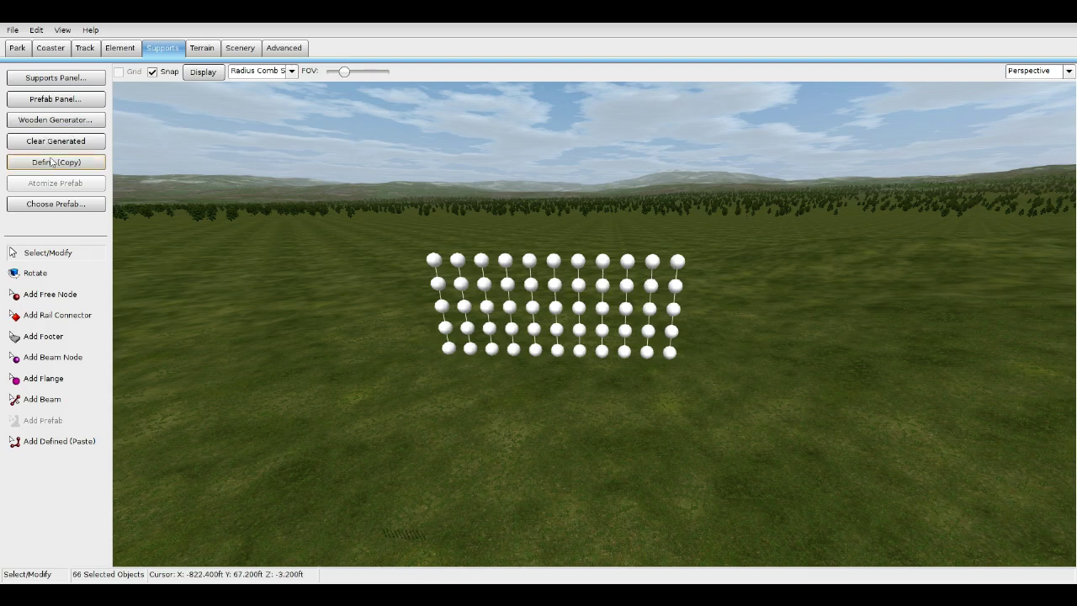
{"action": "left_click", "coordinate": [248, 312]}
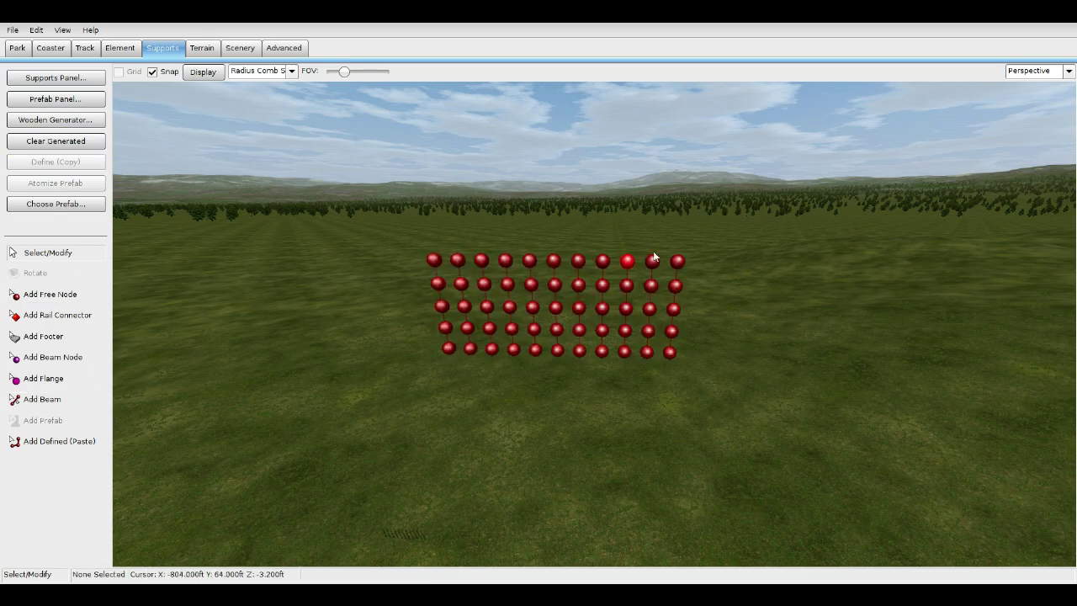
Select the whole grid, exclude the end column on the positive X side, and lower the other columns by one row spacing.
{"action": "left_click", "coordinate": [1068, 70]}
{"action": "left_click", "coordinate": [1027, 88]}
{"action": "scroll", "coordinate": [742, 324], "scroll_direction": "up", "scroll_amount": 3}
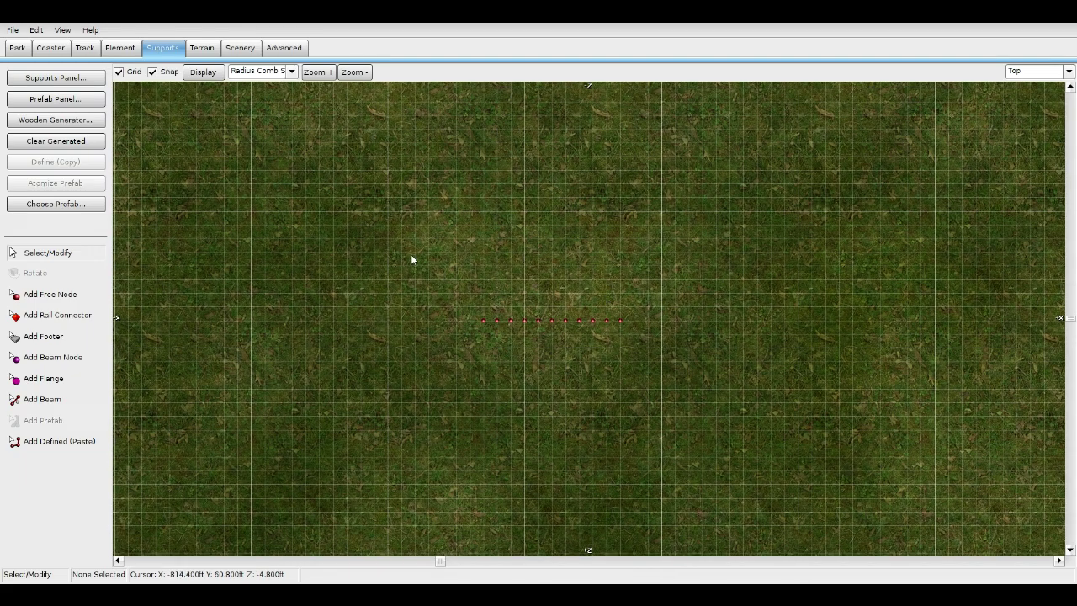
{"action": "left_click_drag", "start_coordinate": [400, 244], "coordinate": [799, 417]}
{"action": "left_click", "coordinate": [1068, 71]}
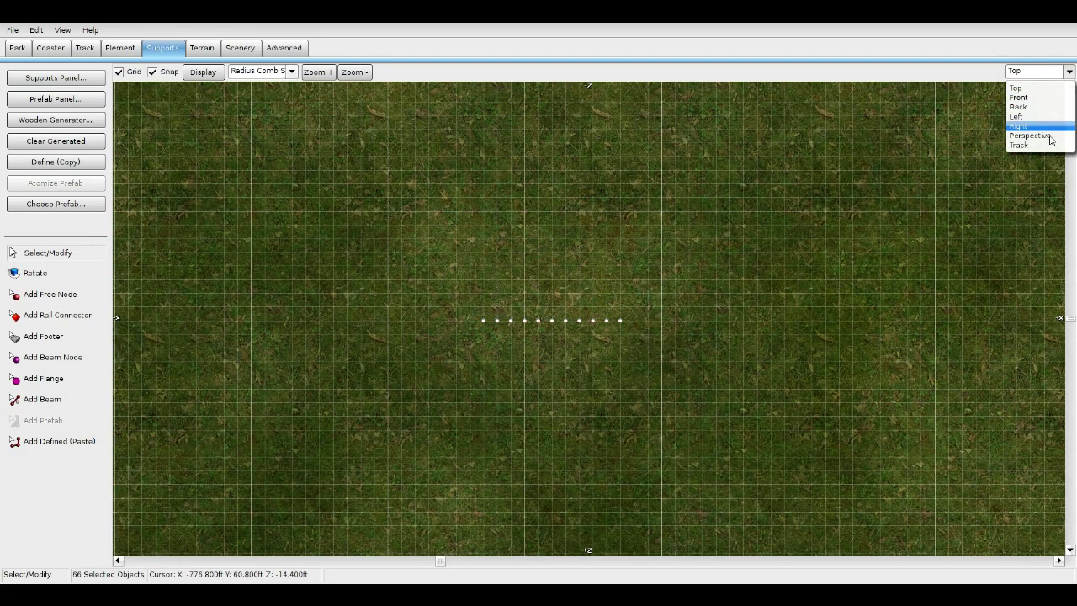
{"action": "left_click", "coordinate": [1028, 131]}
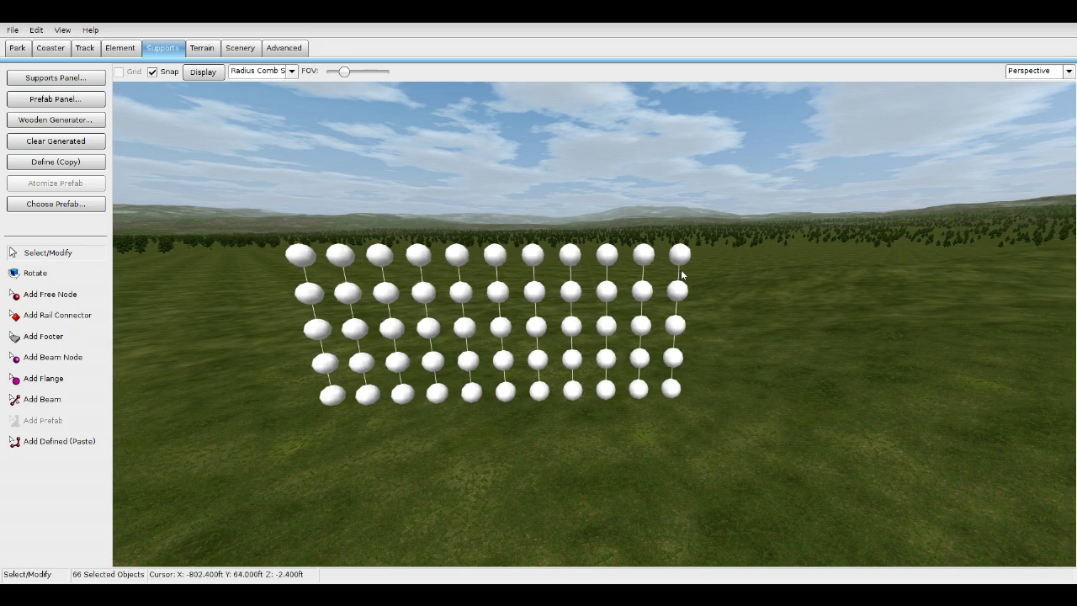
{"action": "left_click", "coordinate": [679, 254], "text": "ctrl"}
{"action": "left_click", "coordinate": [677, 290], "text": "ctrl"}
{"action": "left_click", "coordinate": [674, 325], "text": "ctrl"}
{"action": "left_click", "coordinate": [673, 357], "text": "ctrl"}
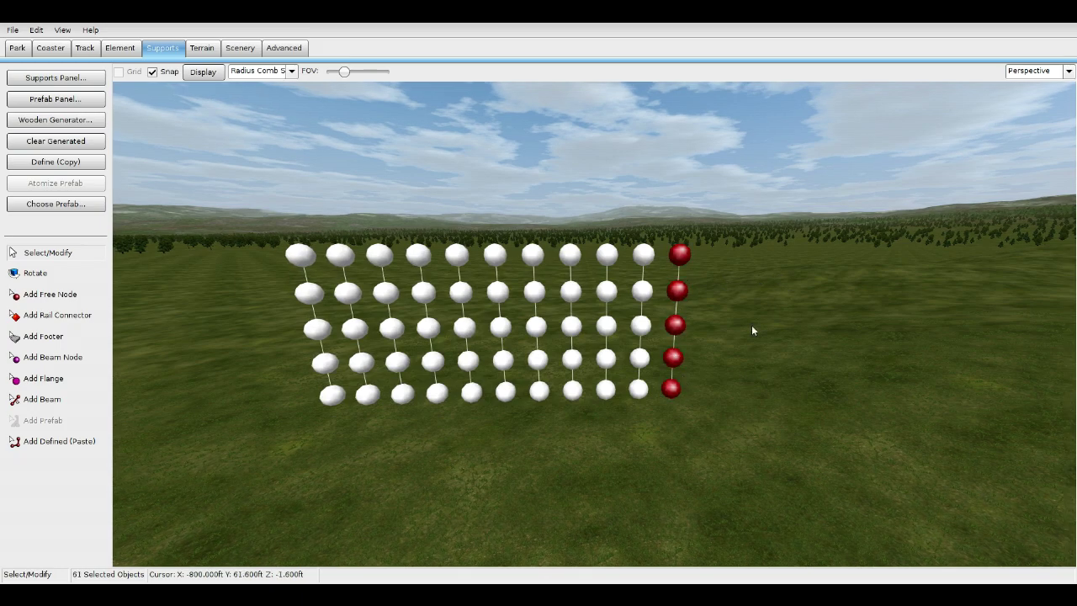
{"action": "mouse_move", "coordinate": [751, 330]}
{"action": "right_mouse_down"}
{"action": "mouse_move", "coordinate": [751, 379]}
{"action": "mouse_move", "coordinate": [751, 341]}
{"action": "right_mouse_up"}
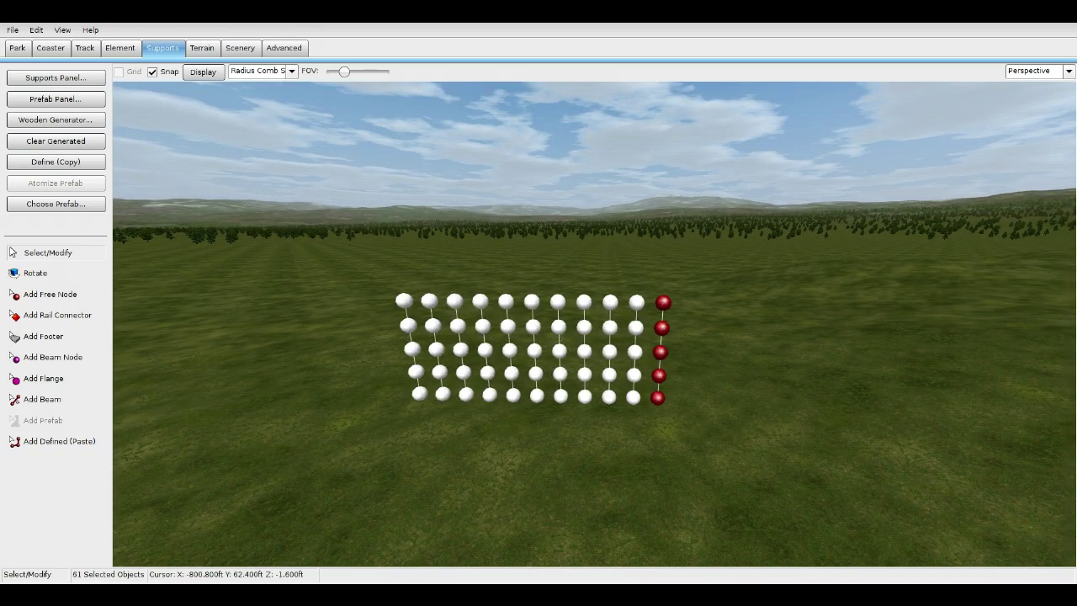
{"action": "key", "text": "Down"}
{"action": "right_click_drag", "start_coordinate": [711, 273], "coordinate": [746, 328]}
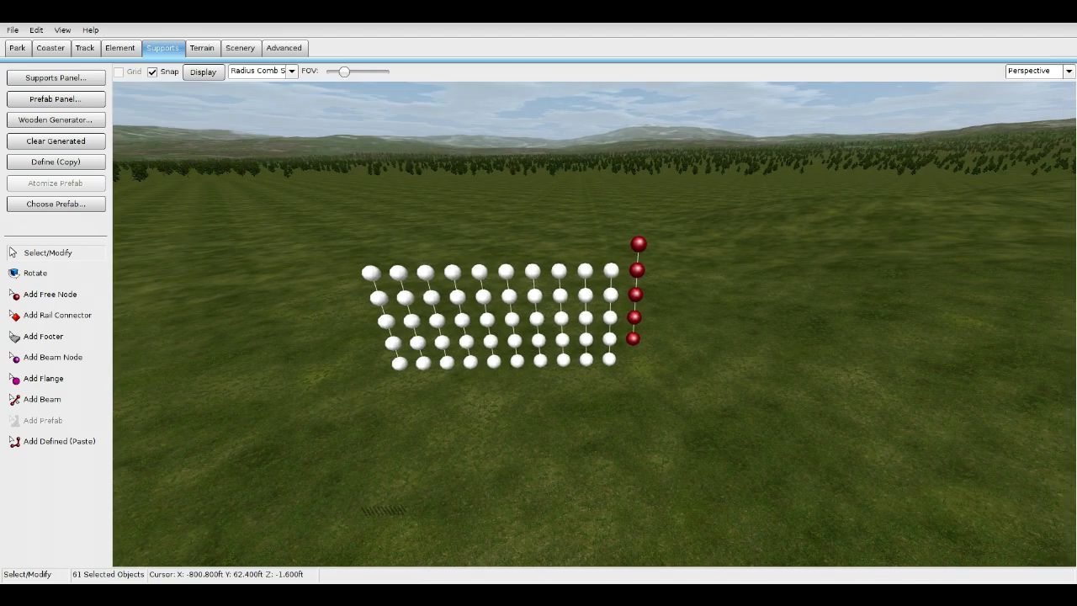
{"action": "scroll", "coordinate": [746, 329], "scroll_direction": "up", "scroll_amount": 3}
{"action": "scroll", "coordinate": [746, 329], "scroll_direction": "down", "scroll_amount": 4}
{"action": "left_click", "coordinate": [664, 290]}
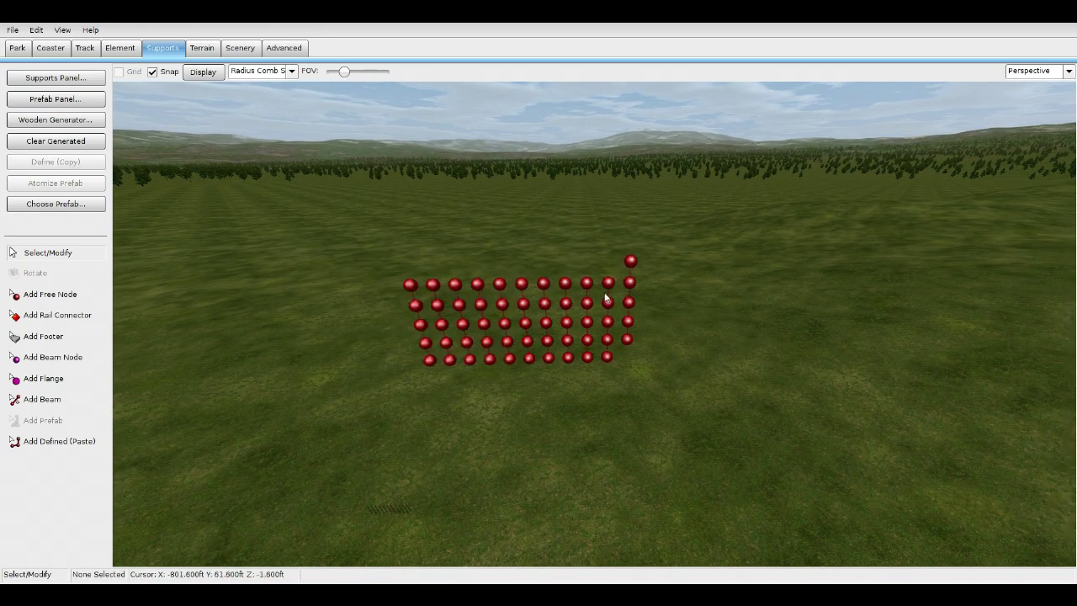
Lower the remaining columns repeatedly by one row spacing, excluding one more column on the positive X side each time, to form a staircase.
{"action": "left_click_drag", "start_coordinate": [333, 204], "coordinate": [597, 393]}
{"action": "key", "text": "Down"}
{"action": "left_click", "coordinate": [641, 399]}
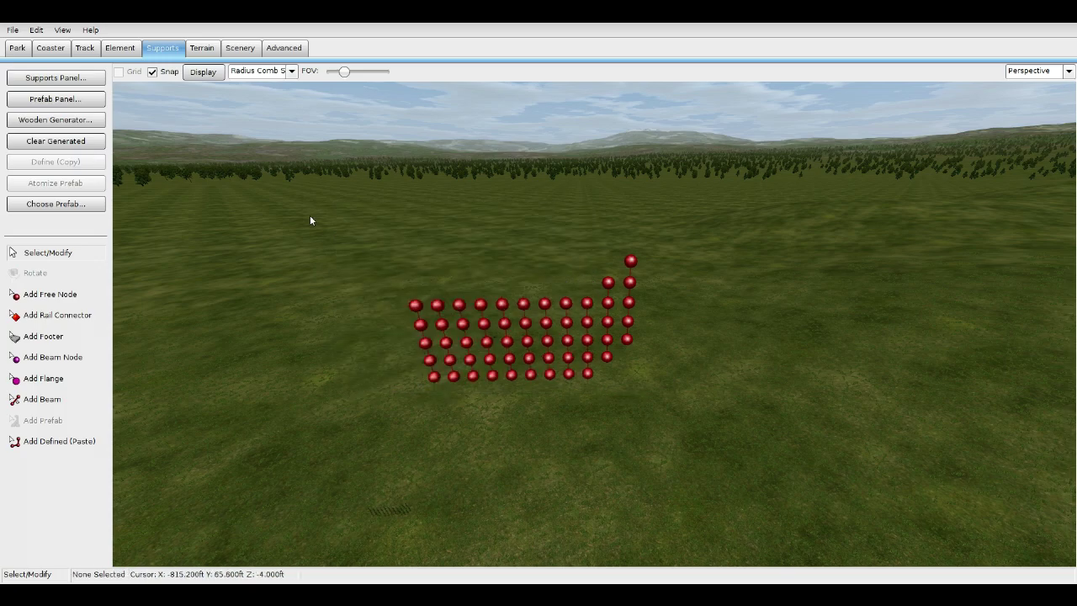
{"action": "left_click_drag", "start_coordinate": [309, 214], "coordinate": [580, 425]}
{"action": "key", "text": "Down"}
{"action": "left_click", "coordinate": [617, 420]}
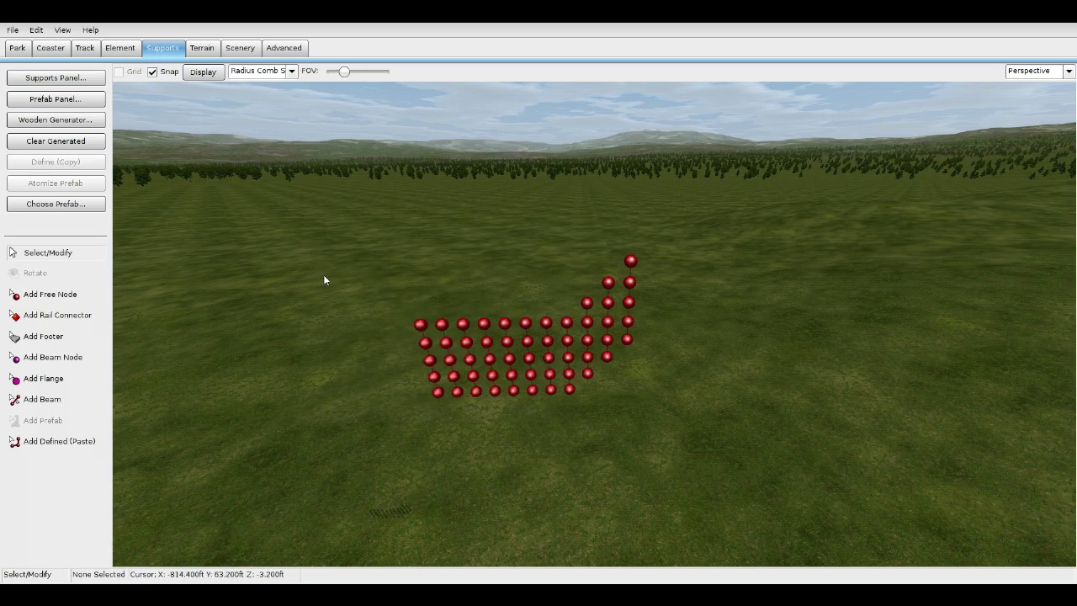
{"action": "left_click_drag", "start_coordinate": [321, 274], "coordinate": [553, 438]}
{"action": "key", "text": "Down"}
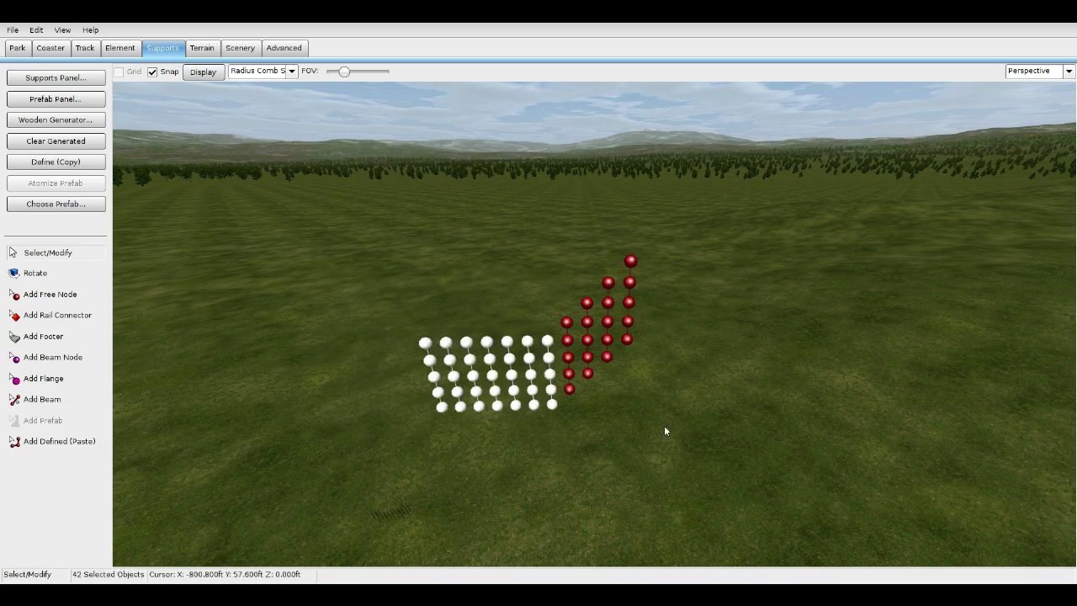
{"action": "left_click", "coordinate": [664, 427]}
{"action": "left_click_drag", "start_coordinate": [357, 284], "coordinate": [530, 439]}
{"action": "key", "text": "Down"}
{"action": "left_click_drag", "start_coordinate": [392, 308], "coordinate": [517, 452]}
{"action": "key", "text": "Down"}
{"action": "left_click_drag", "start_coordinate": [392, 353], "coordinate": [502, 471]}
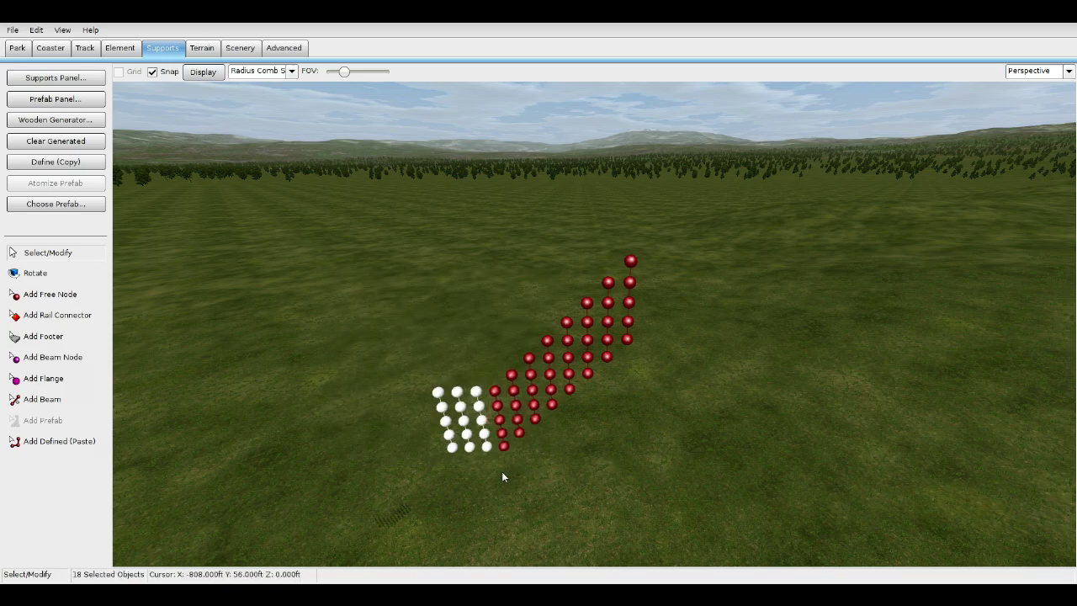
{"action": "key", "text": "Down"}
{"action": "left_click_drag", "start_coordinate": [379, 382], "coordinate": [468, 488]}
{"action": "key", "text": "Down"}
{"action": "left_click", "coordinate": [530, 458]}
{"action": "right_click_drag", "start_coordinate": [530, 458], "coordinate": [948, 159]}
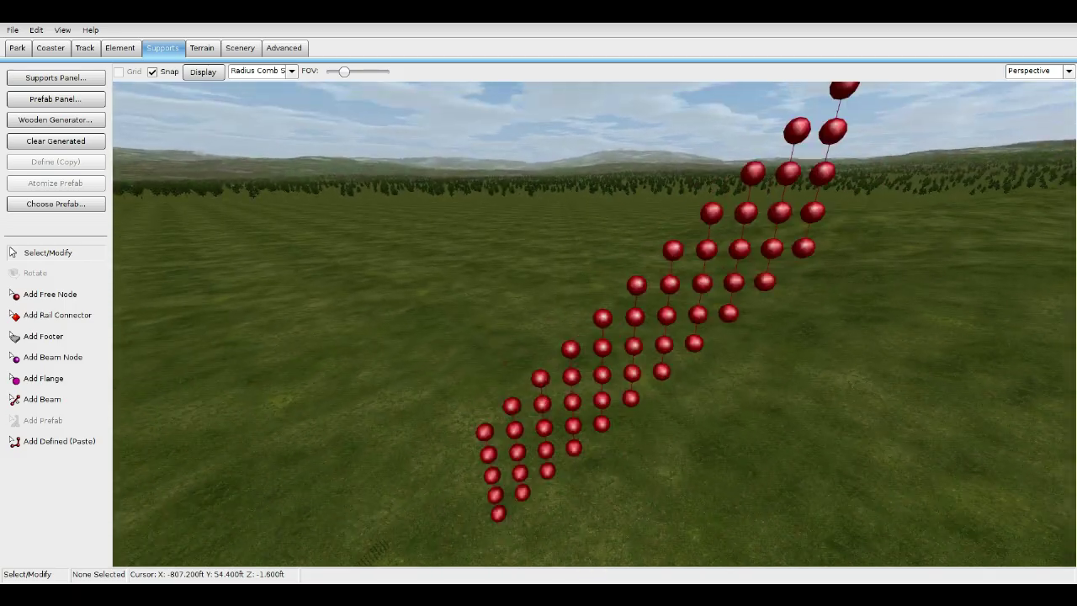
{"action": "scroll", "coordinate": [949, 159], "scroll_direction": "down", "scroll_amount": 4}
Paste the defined node grid in top view on the positive Z side of the staircase, parallel to it, and select the pasted grid.
{"action": "left_click", "coordinate": [1035, 70]}
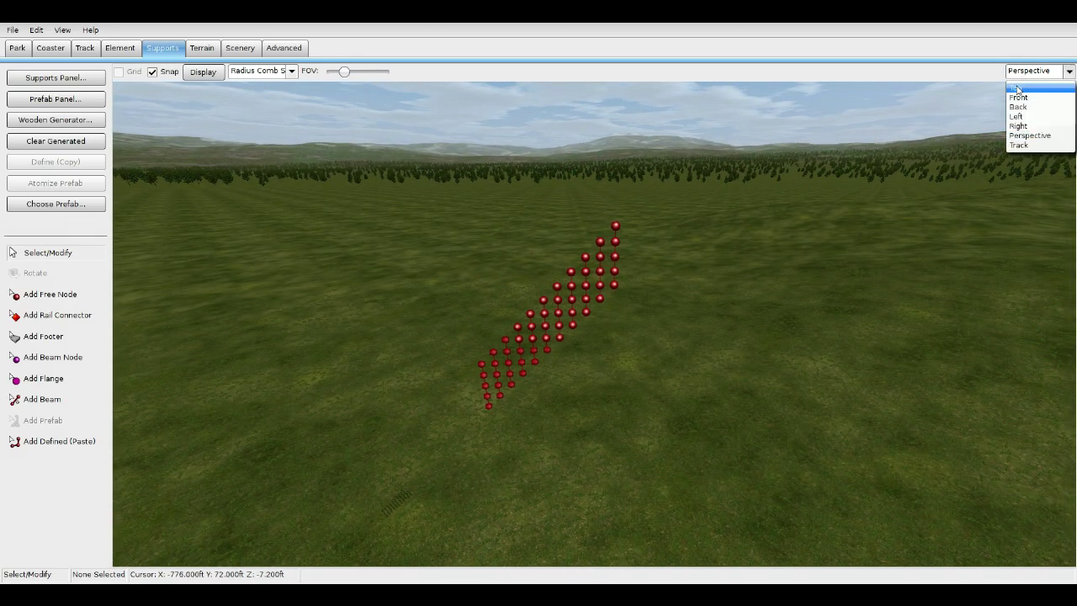
{"action": "left_click", "coordinate": [1034, 87]}
{"action": "scroll", "coordinate": [613, 324], "scroll_direction": "down", "scroll_amount": 2}
{"action": "mouse_move", "coordinate": [613, 325]}
{"action": "right_mouse_down"}
{"action": "mouse_move", "coordinate": [597, 359]}
{"action": "mouse_move", "coordinate": [604, 328]}
{"action": "right_mouse_up"}
{"action": "scroll", "coordinate": [596, 359], "scroll_direction": "up", "scroll_amount": 3}
{"action": "left_click", "coordinate": [105, 441]}
{"action": "scroll", "coordinate": [613, 392], "scroll_direction": "up", "scroll_amount": 3}
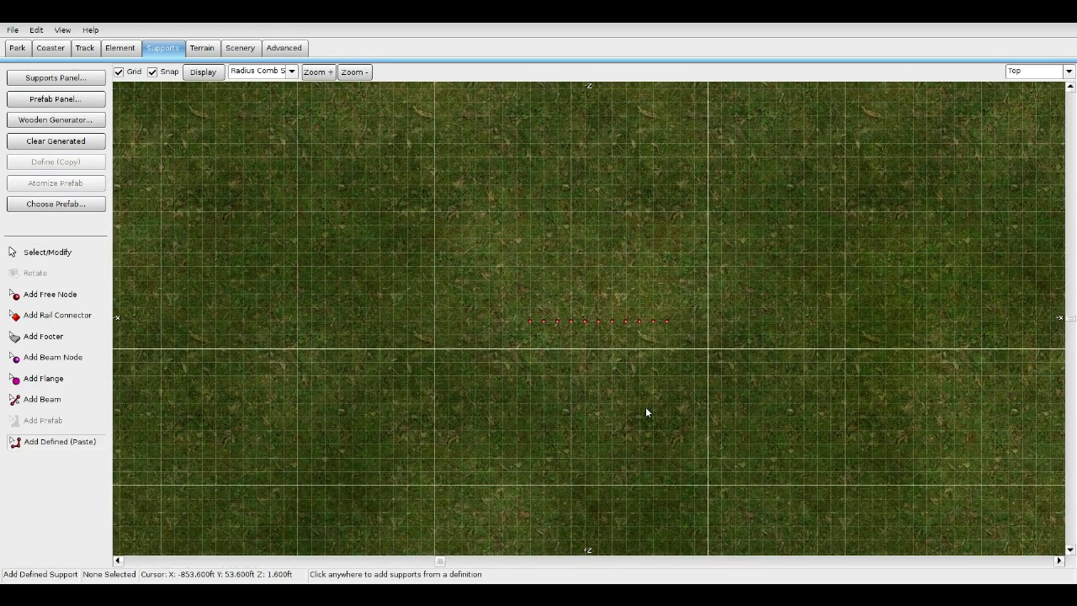
{"action": "left_click", "coordinate": [595, 402]}
{"action": "left_click_drag", "start_coordinate": [493, 361], "coordinate": [772, 443]}
{"action": "left_click", "coordinate": [1043, 71]}
{"action": "left_click", "coordinate": [1030, 122]}
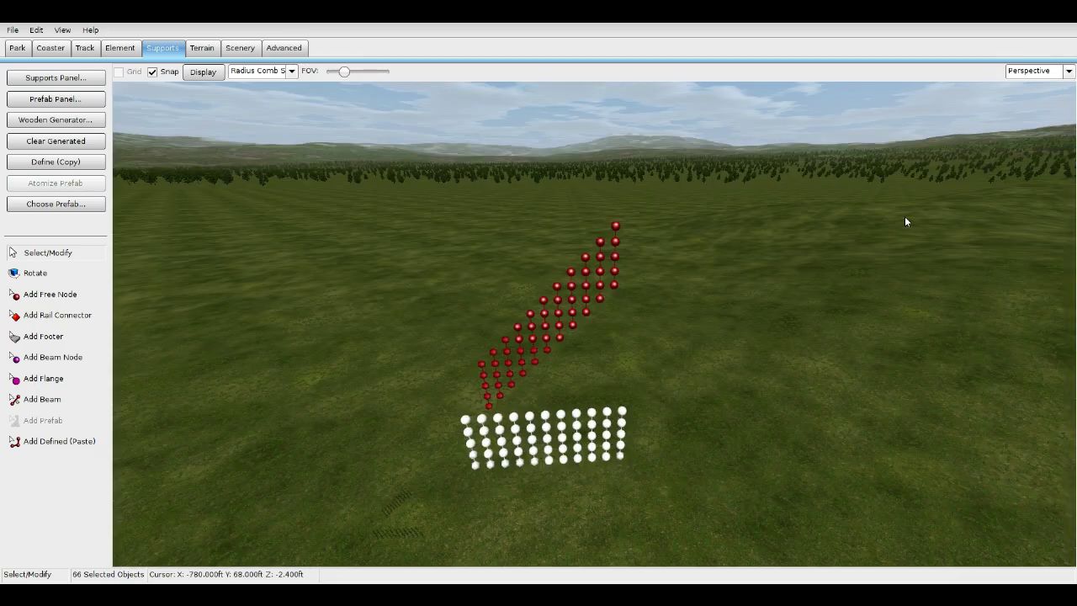
Lower the pasted grid's columns progressively by one row spacing each to form a second staircase descending towards negative X.
{"action": "scroll", "coordinate": [594, 324], "scroll_direction": "down", "scroll_amount": 3}
{"action": "left_click_drag", "start_coordinate": [492, 269], "coordinate": [647, 368]}
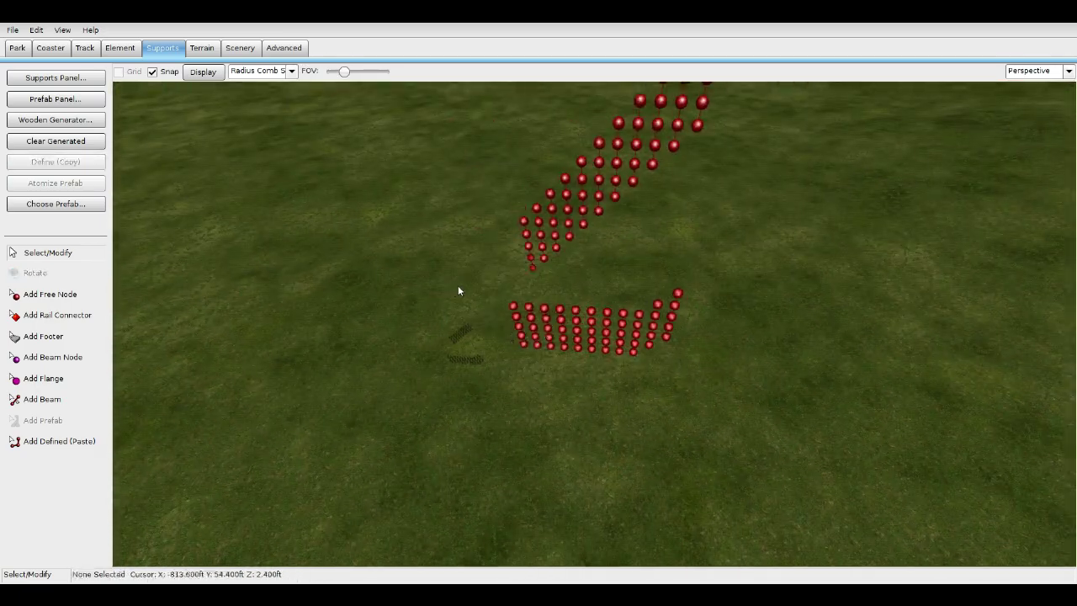
{"action": "left_click_drag", "start_coordinate": [473, 312], "coordinate": [581, 381]}
{"action": "key", "text": "Page_Down"}
{"action": "left_click_drag", "start_coordinate": [492, 332], "coordinate": [547, 408]}
{"action": "key", "text": "Page_Down"}
{"action": "left_click_drag", "start_coordinate": [492, 340], "coordinate": [536, 413]}
{"action": "key", "text": "Page_Down"}
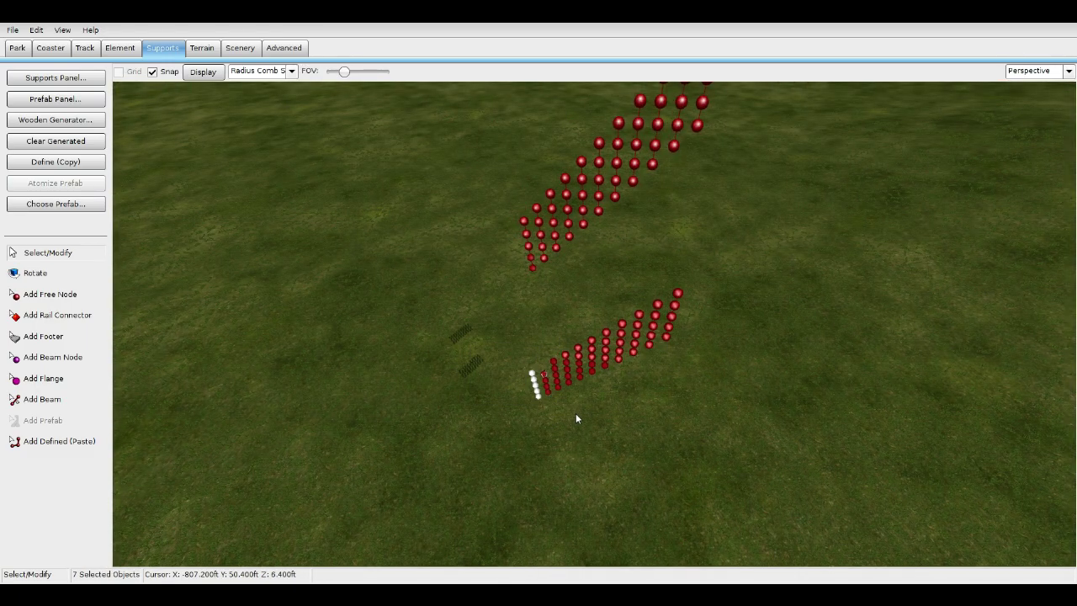
{"action": "scroll", "coordinate": [547, 379], "scroll_direction": "up", "scroll_amount": 3}
{"action": "scroll", "coordinate": [546, 421], "scroll_direction": "down", "scroll_amount": 3}
Select the whole second staircase and raise it in front view until its nodes match the height of the first staircase.
{"action": "right_click_drag", "start_coordinate": [468, 295], "coordinate": [467, 326]}
{"action": "left_click_drag", "start_coordinate": [465, 318], "coordinate": [689, 425]}
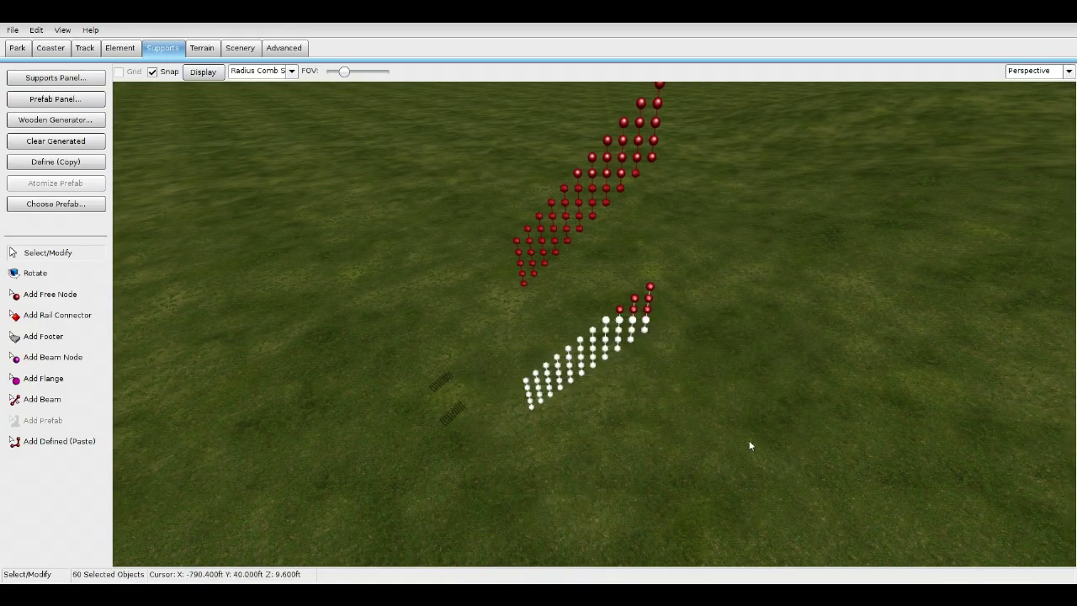
{"action": "left_click", "coordinate": [1039, 70]}
{"action": "left_click", "coordinate": [1020, 88]}
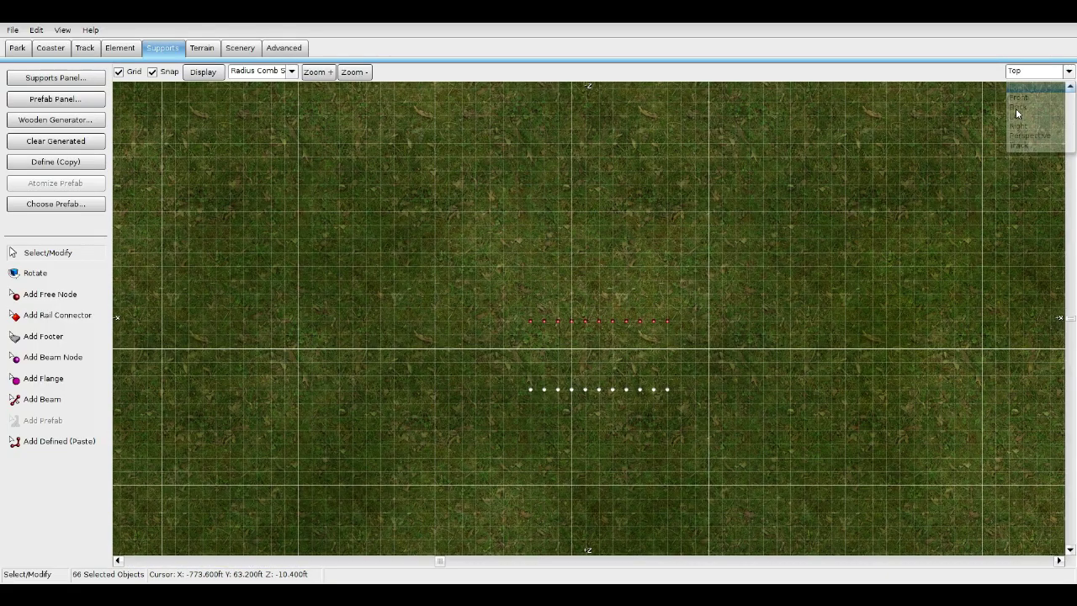
{"action": "right_click_drag", "start_coordinate": [808, 253], "coordinate": [799, 214]}
{"action": "left_click", "coordinate": [1052, 72]}
{"action": "left_click", "coordinate": [1042, 89]}
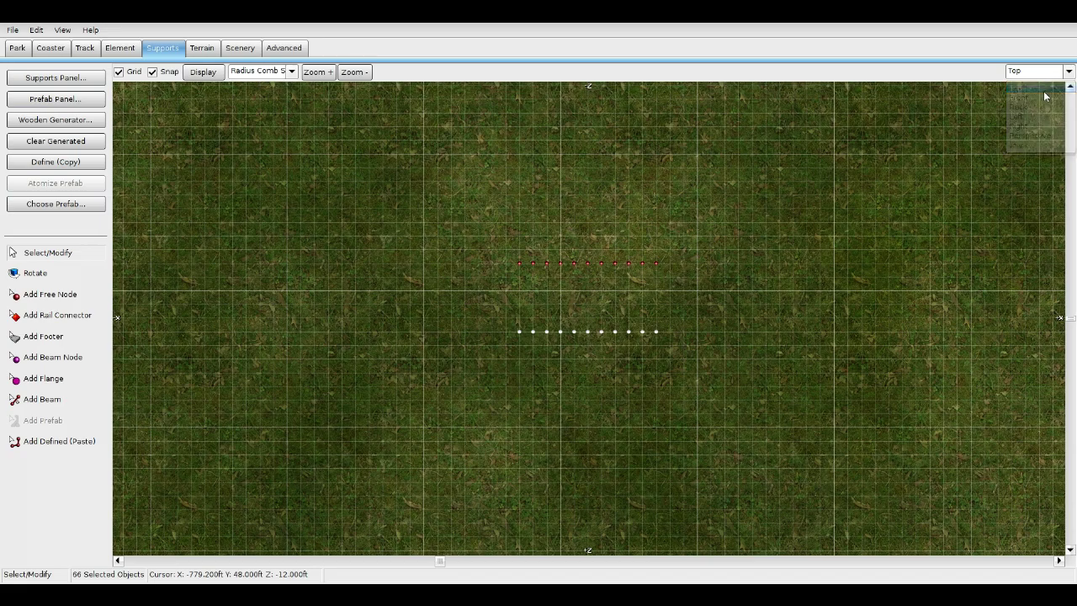
{"action": "left_click", "coordinate": [1053, 72]}
{"action": "left_click", "coordinate": [1035, 98]}
{"action": "scroll", "coordinate": [673, 355], "scroll_direction": "up", "scroll_amount": 3}
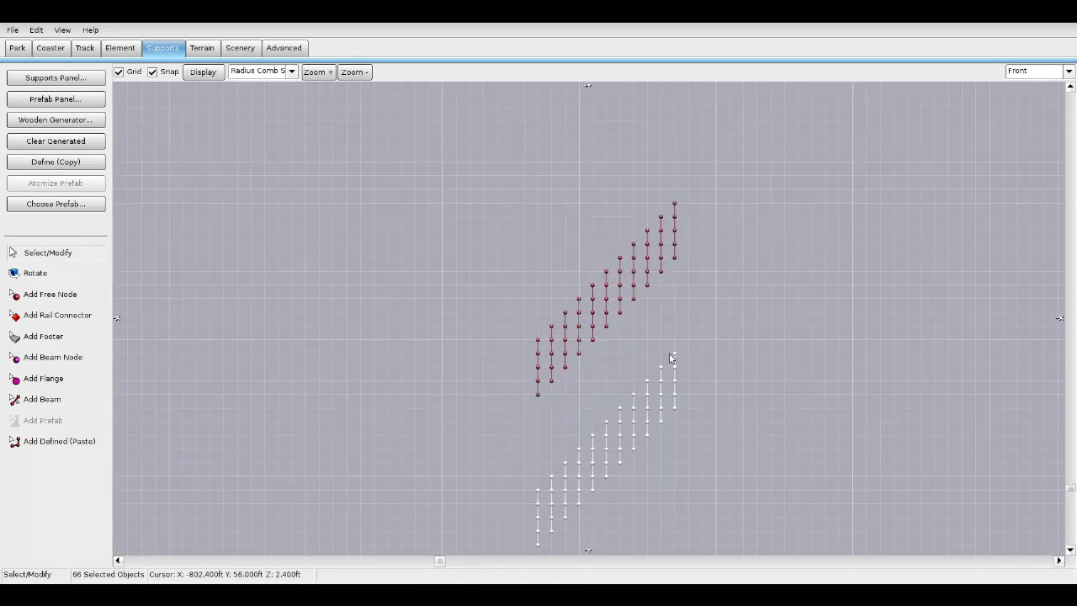
{"action": "left_click_drag", "start_coordinate": [674, 358], "coordinate": [681, 211]}
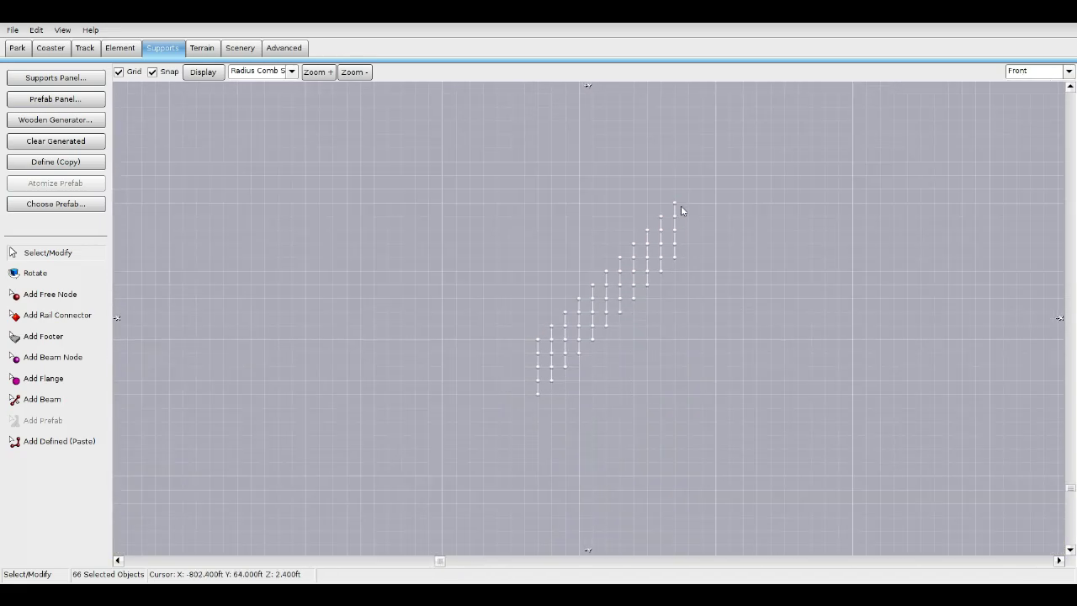
Clear the selection and check the alignment of the two staircases in top and perspective views.
{"action": "left_click", "coordinate": [1039, 74]}
{"action": "left_click", "coordinate": [1022, 84]}
{"action": "right_click", "coordinate": [666, 274]}
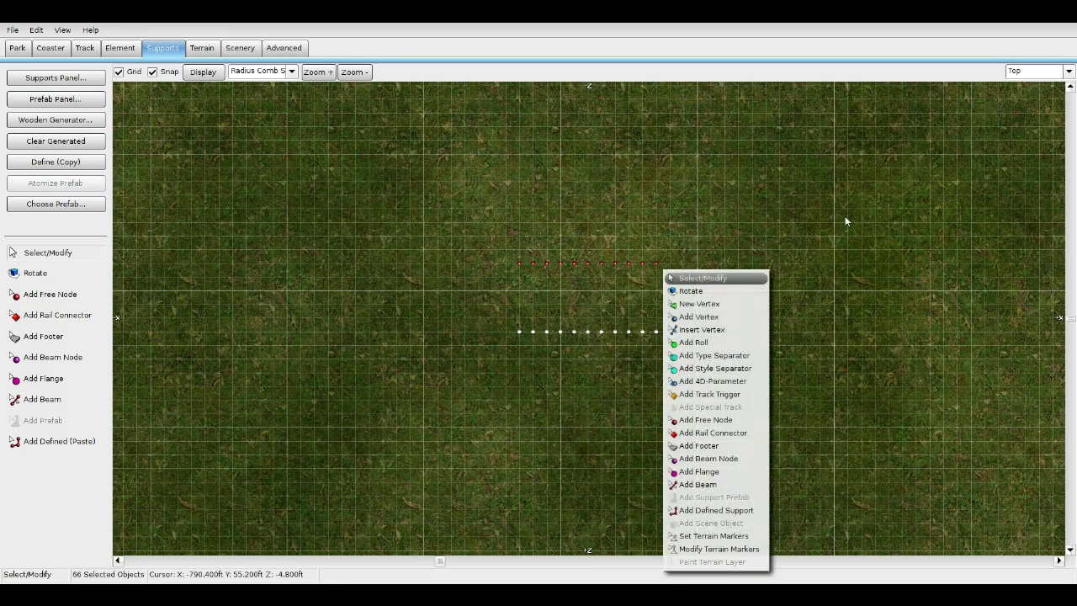
{"action": "left_click", "coordinate": [1002, 114]}
{"action": "left_click", "coordinate": [1043, 71]}
{"action": "left_click", "coordinate": [1026, 144]}
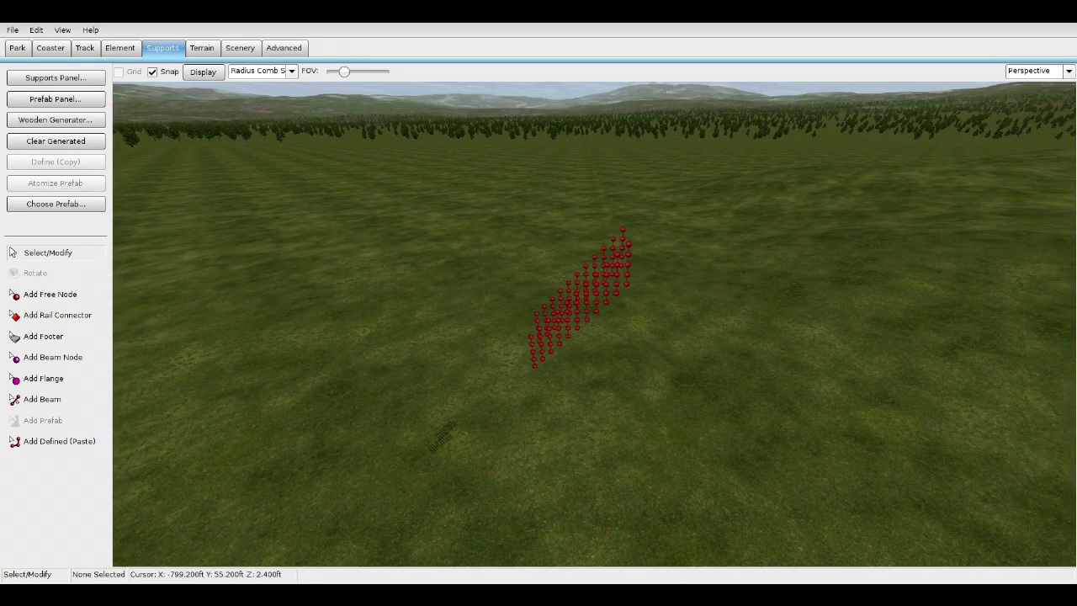
{"action": "right_click_drag", "start_coordinate": [595, 323], "coordinate": [656, 396]}
{"action": "scroll", "coordinate": [595, 324], "scroll_direction": "up", "scroll_amount": 5}
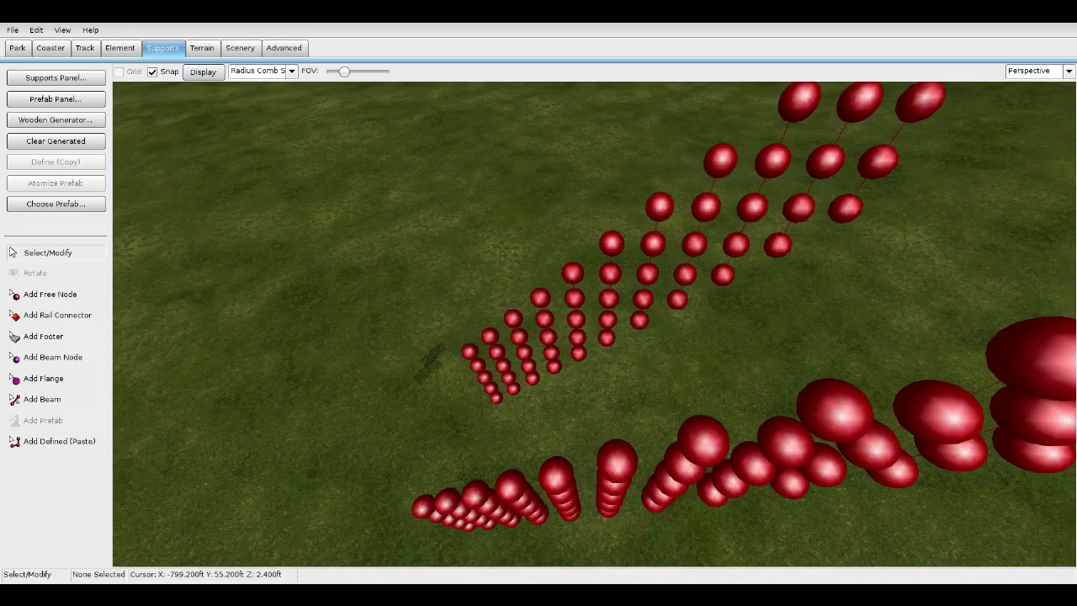
Select the second staircase in top view and move it one column spacing closer to the first, then clear the selection.
{"action": "left_click", "coordinate": [1039, 71]}
{"action": "left_click", "coordinate": [1022, 85]}
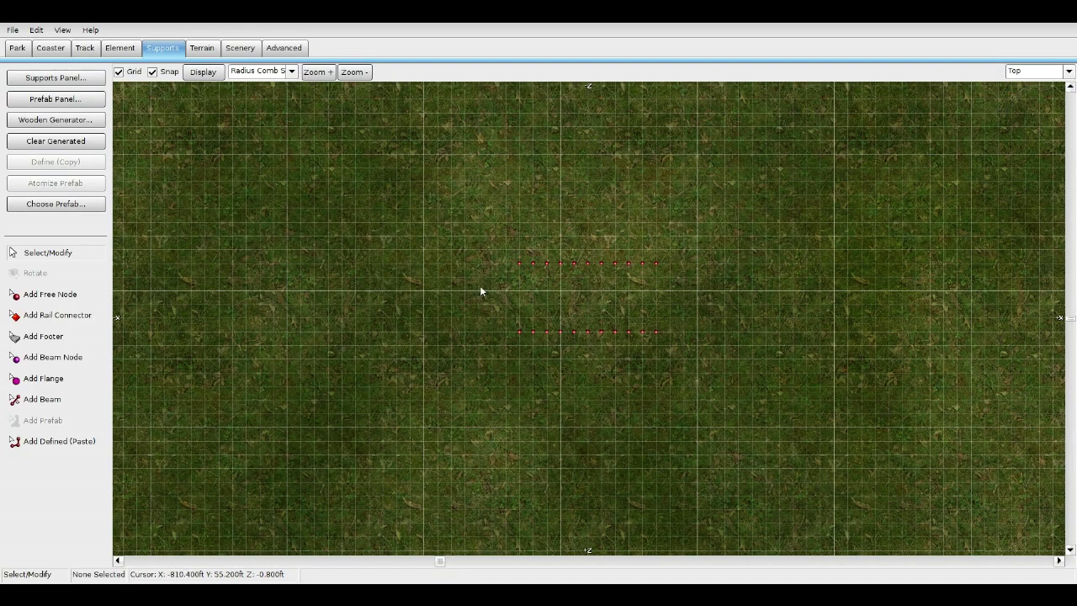
{"action": "left_click_drag", "start_coordinate": [480, 290], "coordinate": [669, 382]}
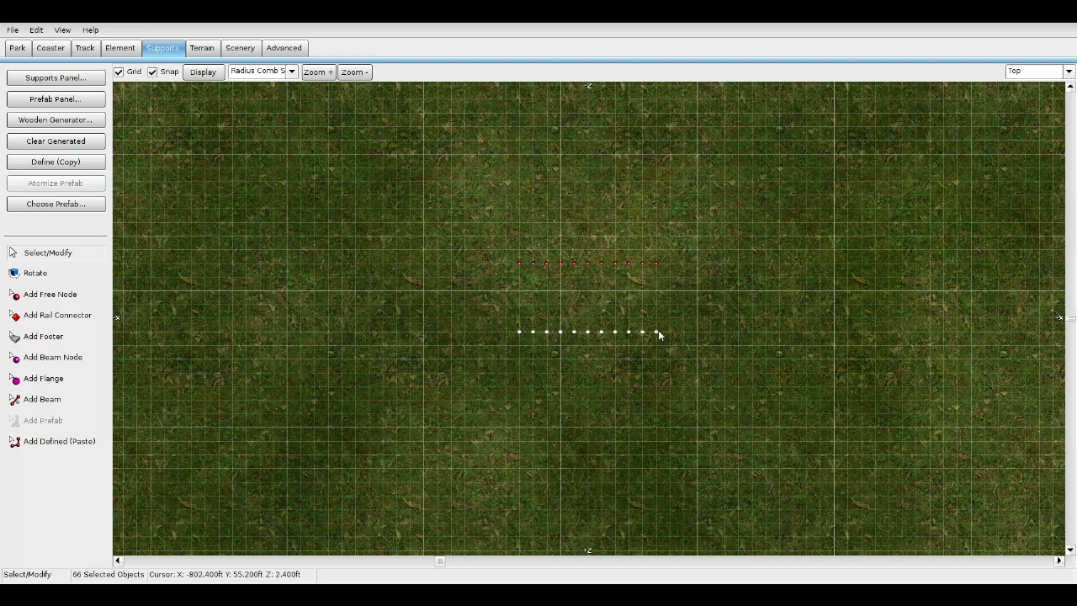
{"action": "left_click", "coordinate": [751, 305]}
{"action": "left_click", "coordinate": [1060, 73]}
{"action": "left_click", "coordinate": [1035, 136]}
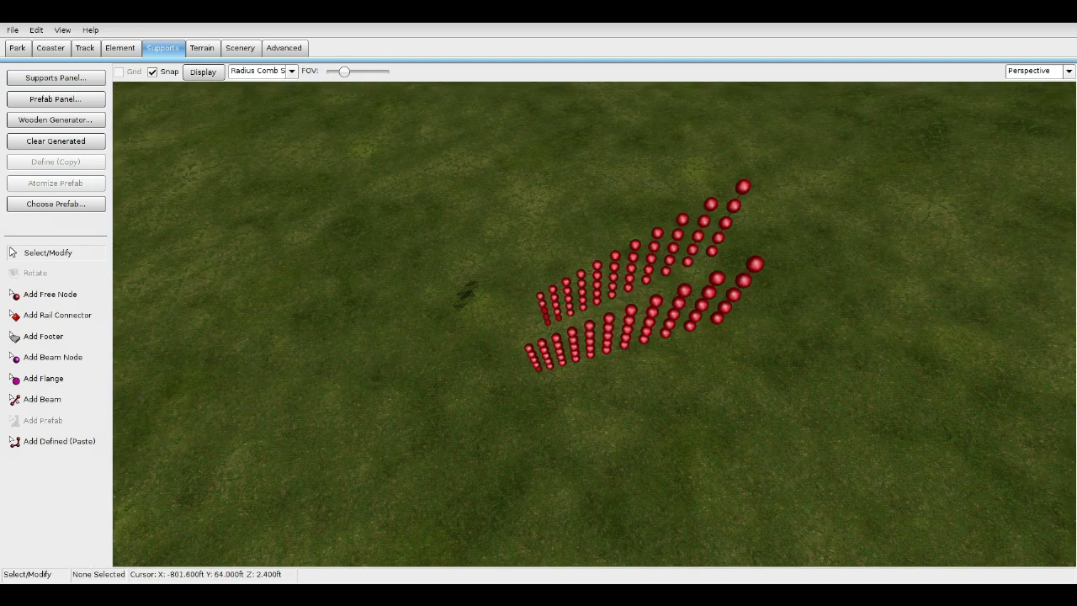
Paste two copies of the defined grid in top view on the positive X side of the staircases, four column spacings apart in Z.
{"action": "left_click", "coordinate": [1034, 74]}
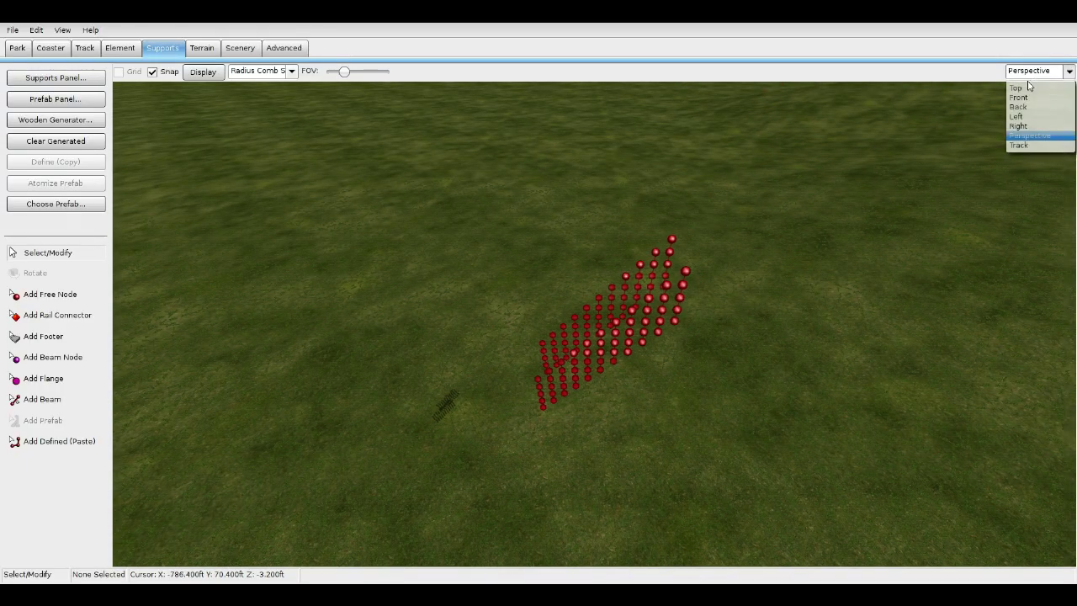
{"action": "left_click", "coordinate": [1031, 84]}
{"action": "left_click", "coordinate": [59, 441]}
{"action": "scroll", "coordinate": [491, 430], "scroll_direction": "down", "scroll_amount": 1}
{"action": "right_click_drag", "start_coordinate": [557, 429], "coordinate": [478, 409]}
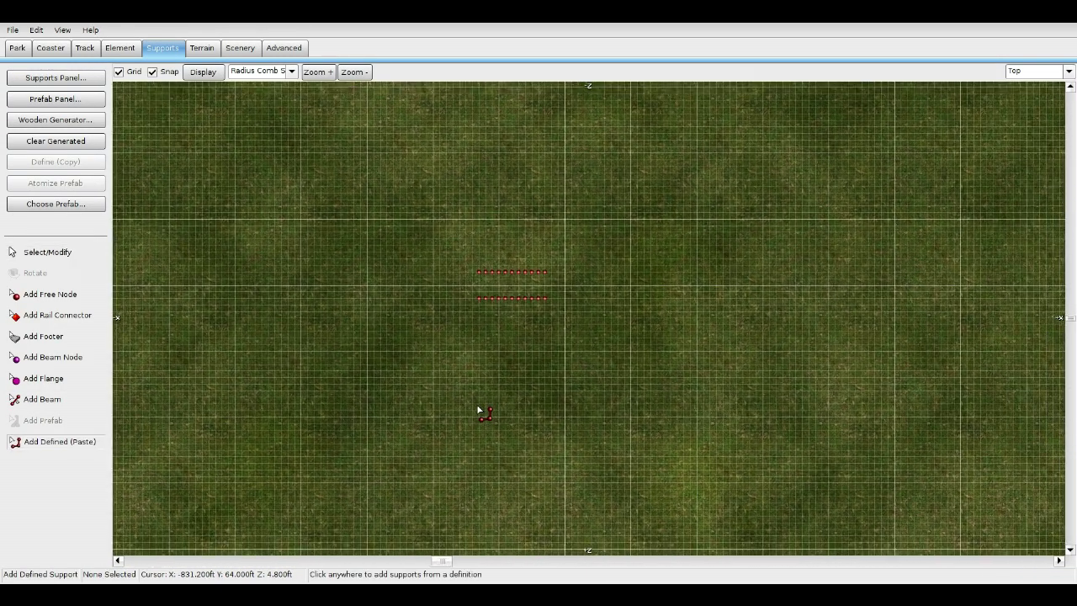
{"action": "scroll", "coordinate": [743, 337], "scroll_direction": "up", "scroll_amount": 1}
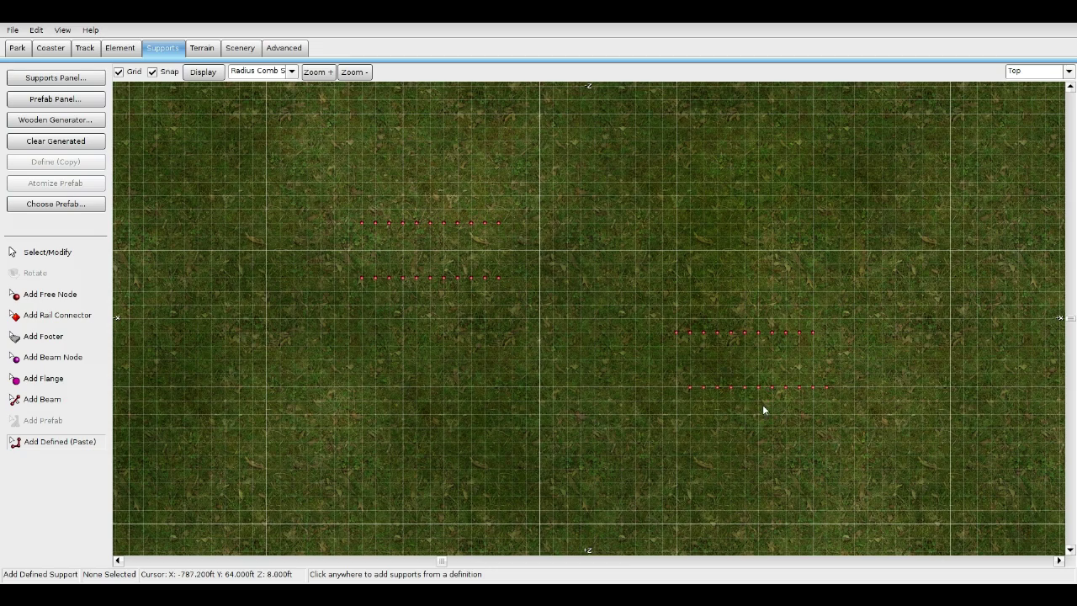
{"action": "left_click", "coordinate": [762, 404]}
Align the two new grids with each other along X and inspect both in front and perspective views.
{"action": "left_click_drag", "start_coordinate": [640, 288], "coordinate": [910, 463]}
{"action": "left_click_drag", "start_coordinate": [631, 378], "coordinate": [939, 428]}
{"action": "left_click_drag", "start_coordinate": [628, 254], "coordinate": [914, 465]}
{"action": "left_click", "coordinate": [1043, 73]}
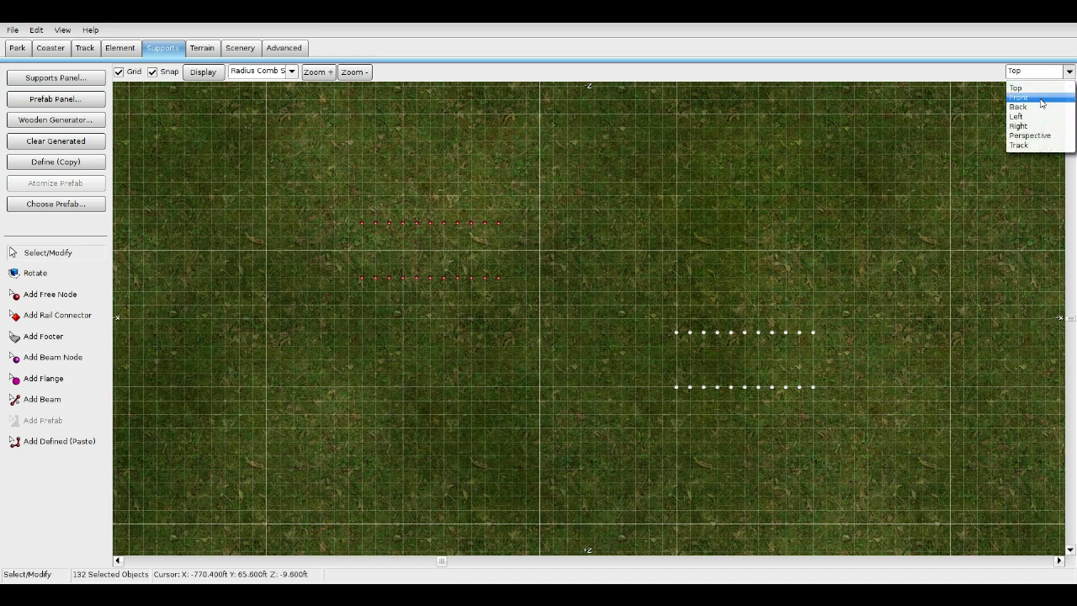
{"action": "left_click", "coordinate": [1030, 94]}
{"action": "left_click", "coordinate": [1069, 70]}
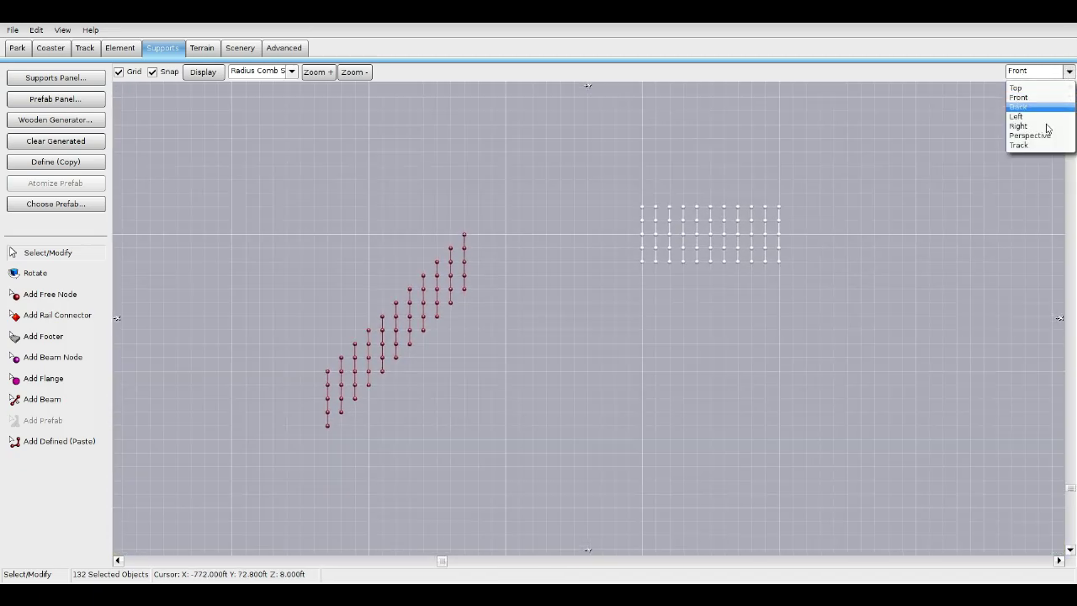
{"action": "left_click", "coordinate": [1031, 134]}
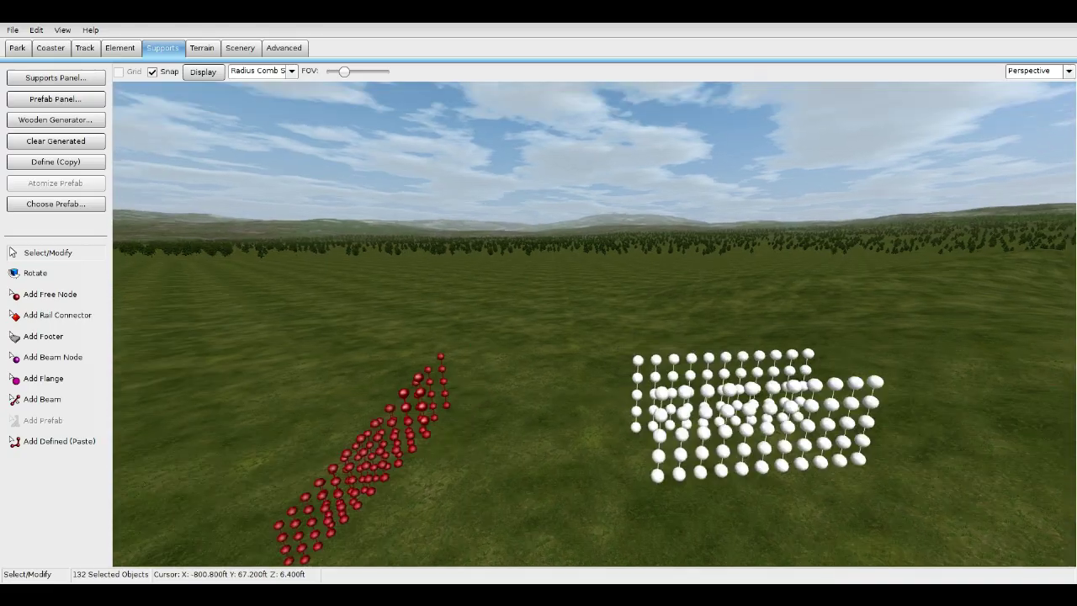
{"action": "right_click_drag", "start_coordinate": [785, 261], "coordinate": [786, 261]}
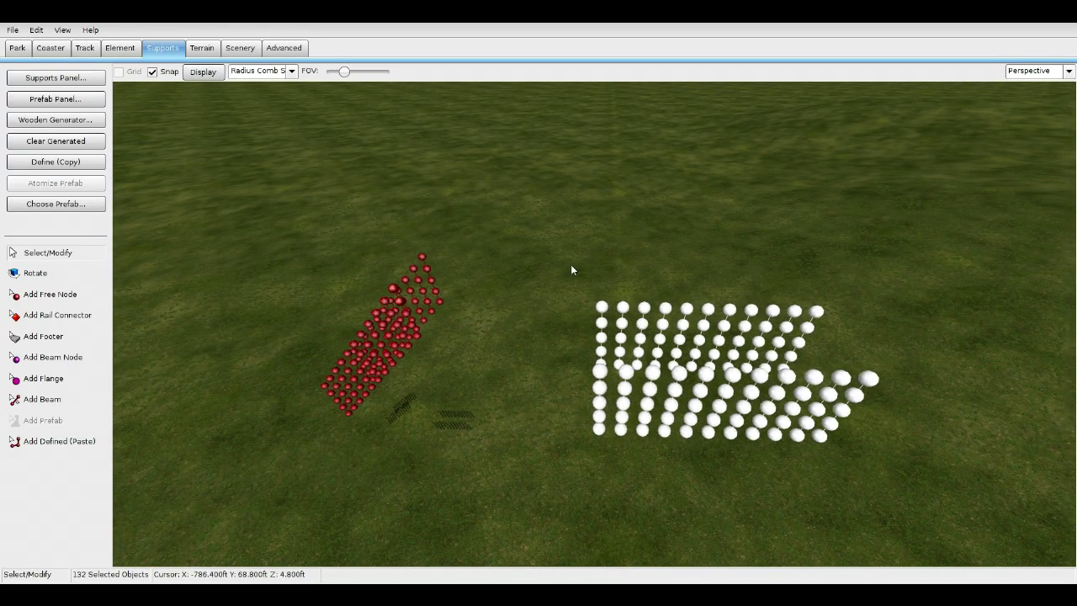
{"action": "left_click", "coordinate": [813, 207]}
Lower both new grids' columns progressively by one row spacing, excluding one more column on the negative X side each time.
{"action": "right_click_drag", "start_coordinate": [813, 207], "coordinate": [813, 207]}
{"action": "left_click_drag", "start_coordinate": [571, 191], "coordinate": [825, 457]}
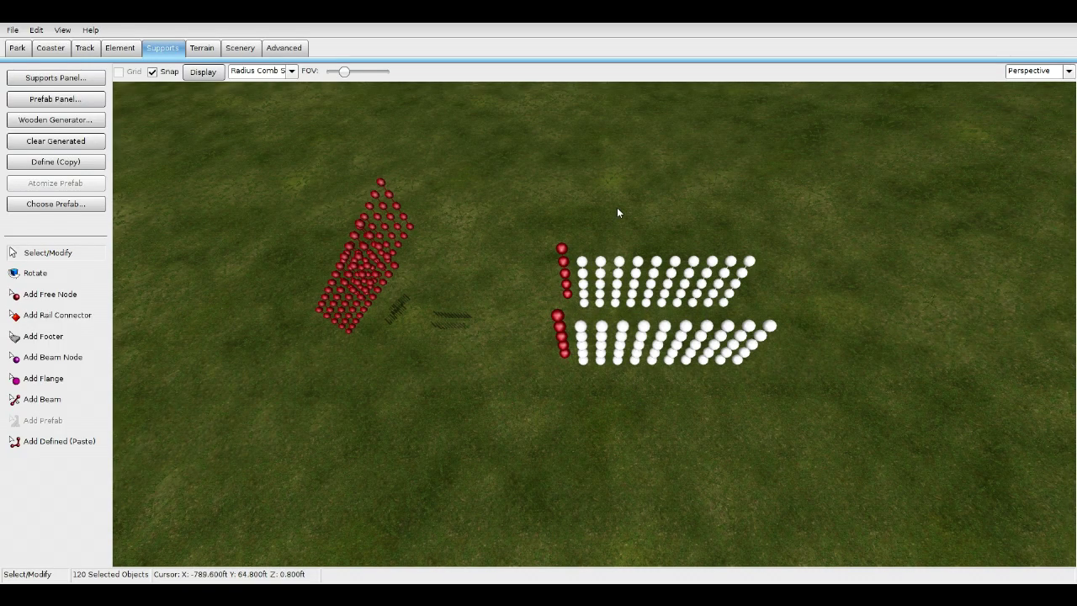
{"action": "left_click", "coordinate": [596, 223]}
{"action": "left_click_drag", "start_coordinate": [596, 222], "coordinate": [782, 412]}
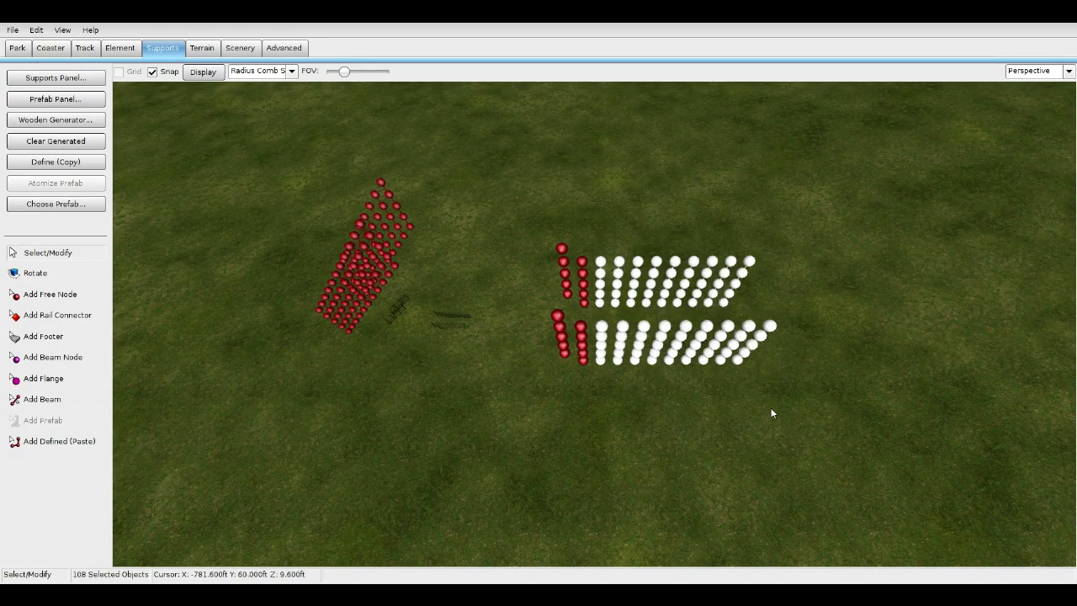
{"action": "left_click", "coordinate": [743, 412]}
{"action": "left_click_drag", "start_coordinate": [615, 236], "coordinate": [803, 468]}
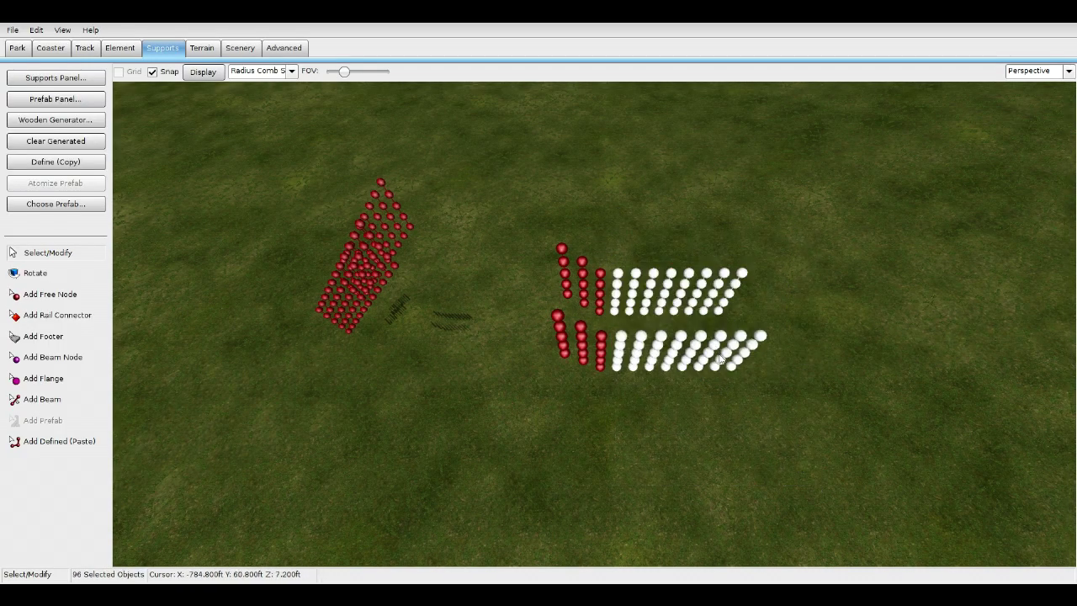
{"action": "left_click", "coordinate": [743, 417]}
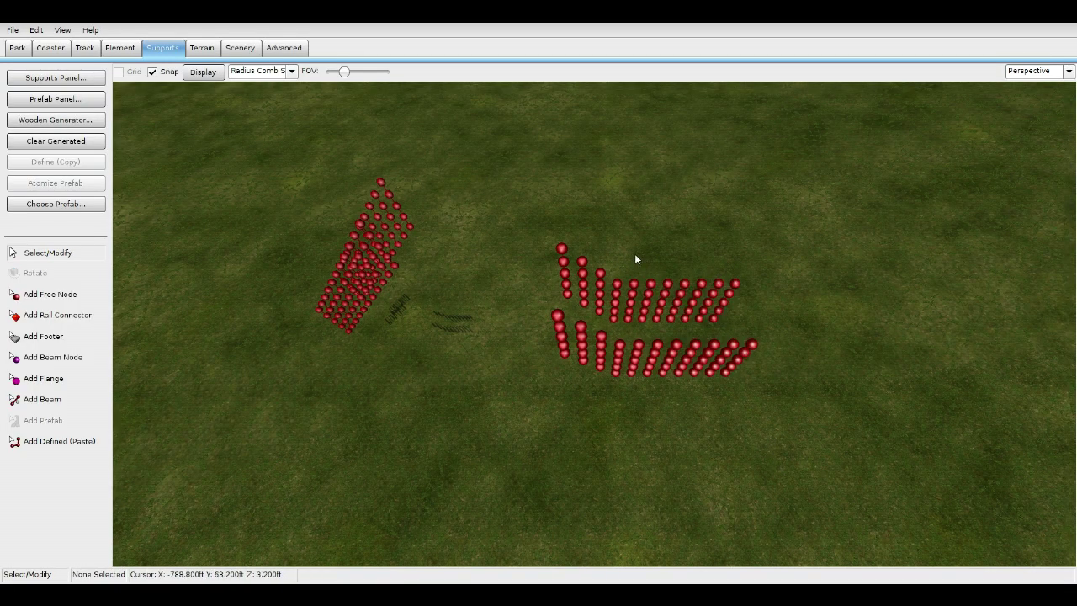
{"action": "left_click_drag", "start_coordinate": [634, 253], "coordinate": [755, 377]}
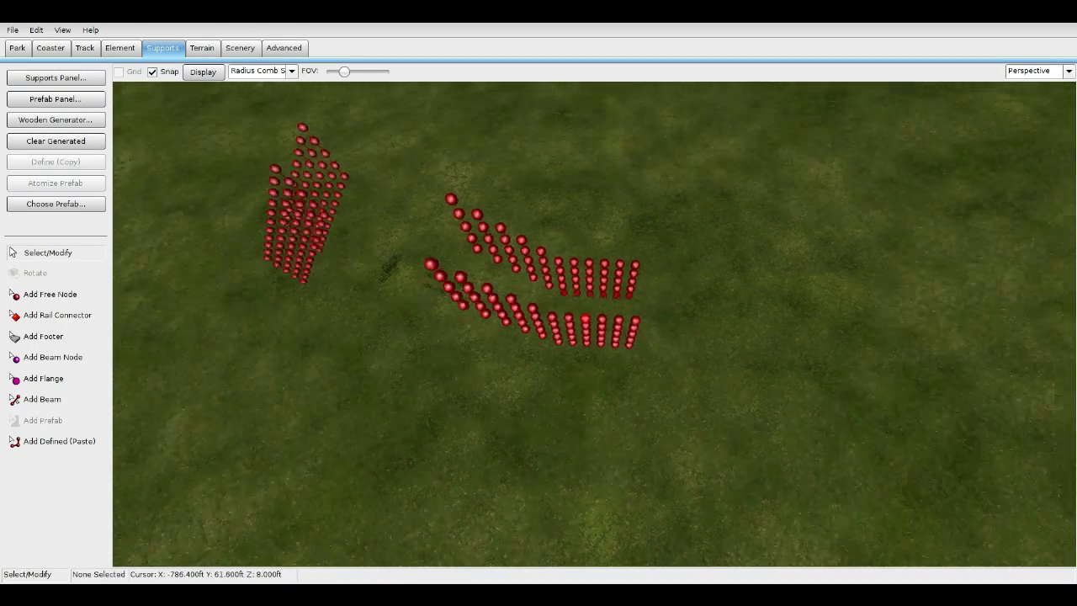
Lower the remaining level columns of both new grids by one row spacing each toward positive X, excluding the stray node, and clear the selection.
{"action": "left_click_drag", "start_coordinate": [713, 274], "coordinate": [535, 402]}
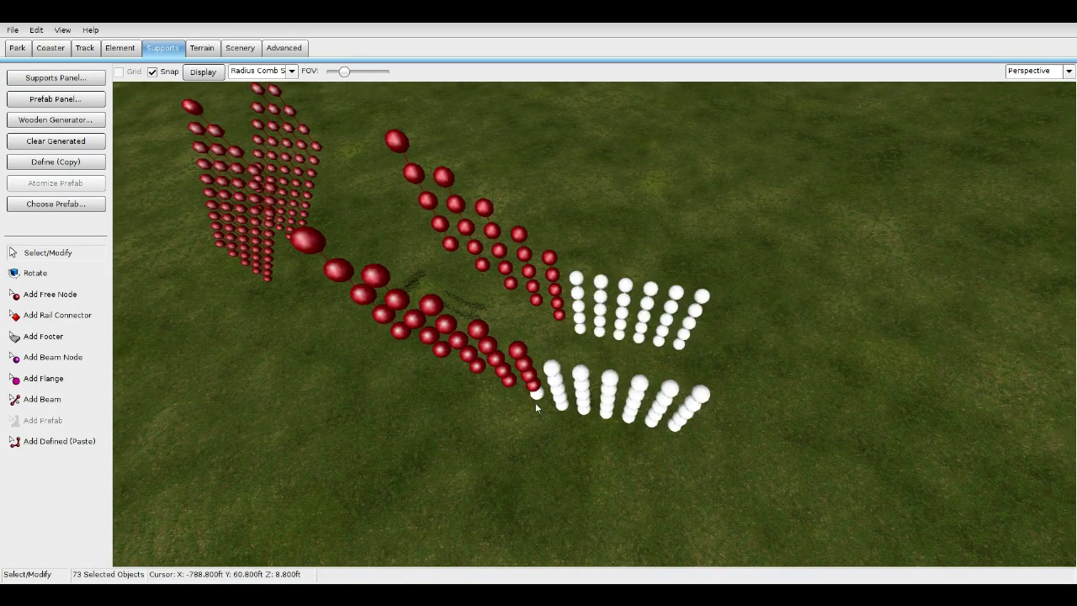
{"action": "left_click", "coordinate": [700, 421]}
{"action": "key", "text": "ctrl+z"}
{"action": "left_click", "coordinate": [536, 393], "text": "shift"}
{"action": "left_click", "coordinate": [1043, 72]}
{"action": "left_click", "coordinate": [1031, 95]}
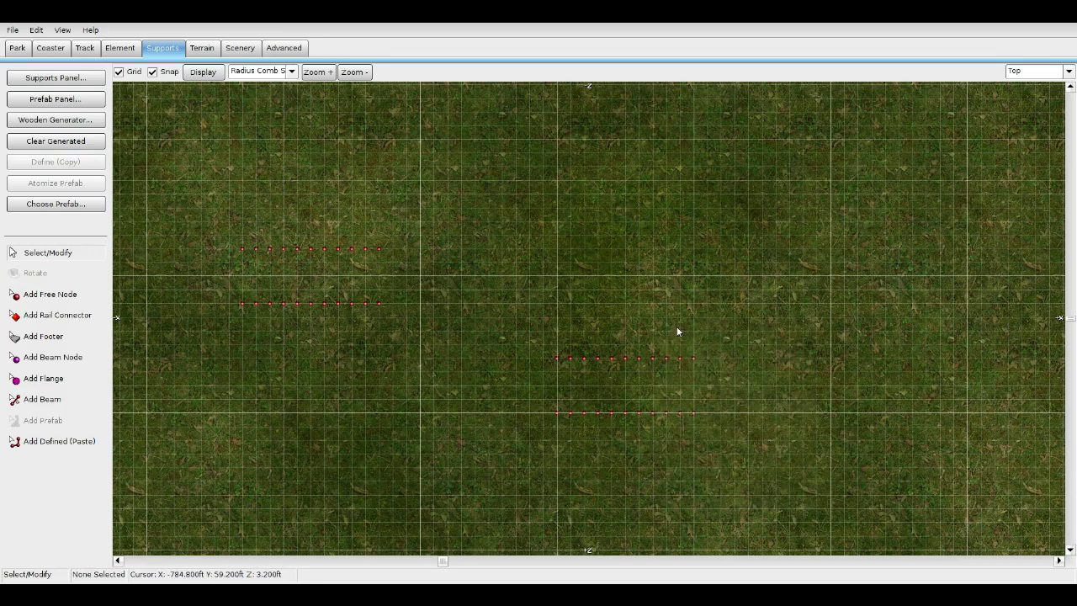
{"action": "left_click", "coordinate": [1043, 71]}
{"action": "left_click", "coordinate": [1030, 83]}
{"action": "right_click_drag", "start_coordinate": [726, 168], "coordinate": [727, 244]}
{"action": "left_click_drag", "start_coordinate": [727, 245], "coordinate": [589, 429]}
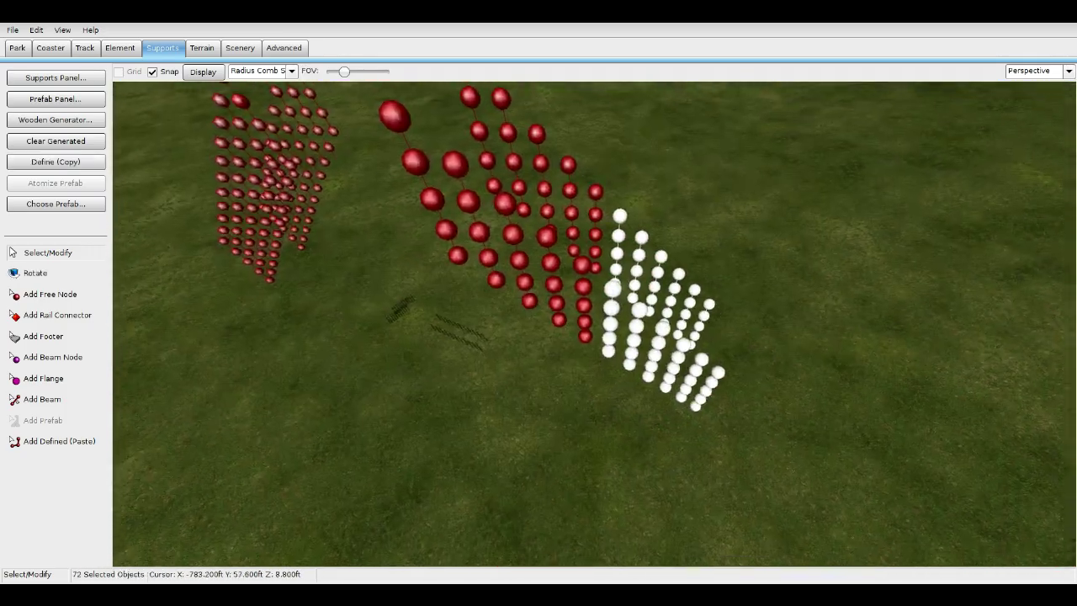
{"action": "key", "text": "Escape"}
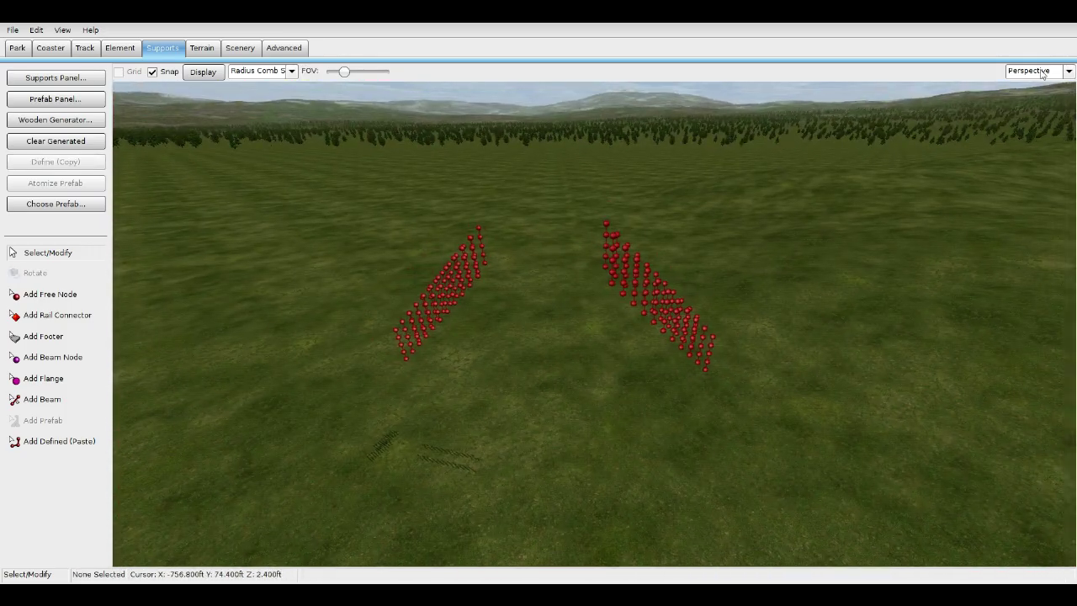
Move the new staircase pair in top view beside the first pair, aligned along X and one column spacing away on its positive Z side.
{"action": "left_click", "coordinate": [1068, 71]}
{"action": "left_click", "coordinate": [1030, 92]}
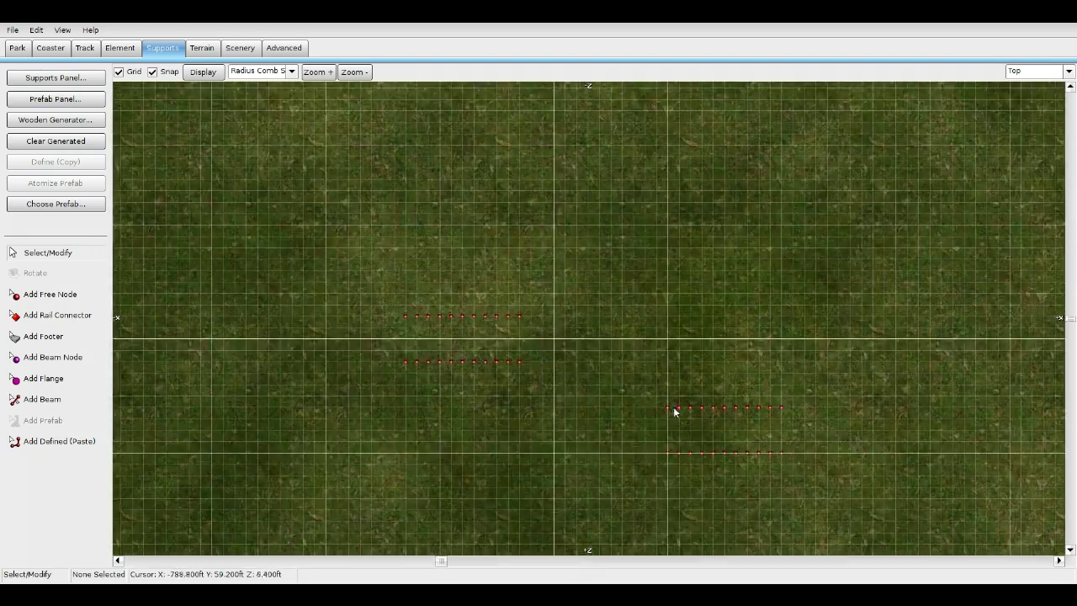
{"action": "left_click_drag", "start_coordinate": [865, 456], "coordinate": [895, 505]}
{"action": "right_click_drag", "start_coordinate": [719, 465], "coordinate": [849, 468]}
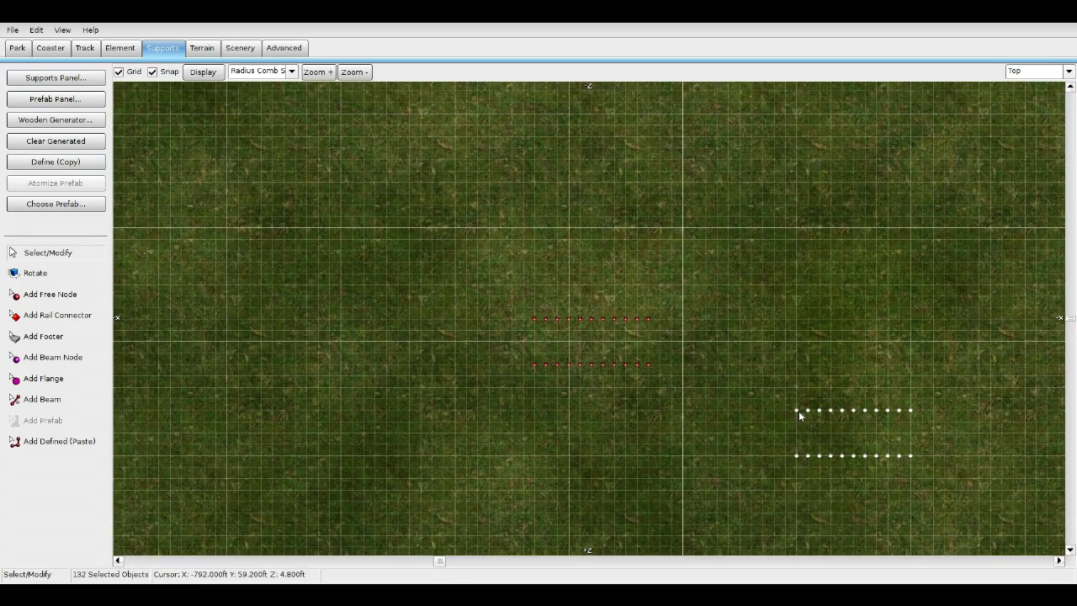
{"action": "left_click_drag", "start_coordinate": [798, 410], "coordinate": [614, 391]}
{"action": "right_click_drag", "start_coordinate": [655, 409], "coordinate": [714, 365]}
{"action": "scroll", "coordinate": [709, 437], "scroll_direction": "up", "scroll_amount": 1}
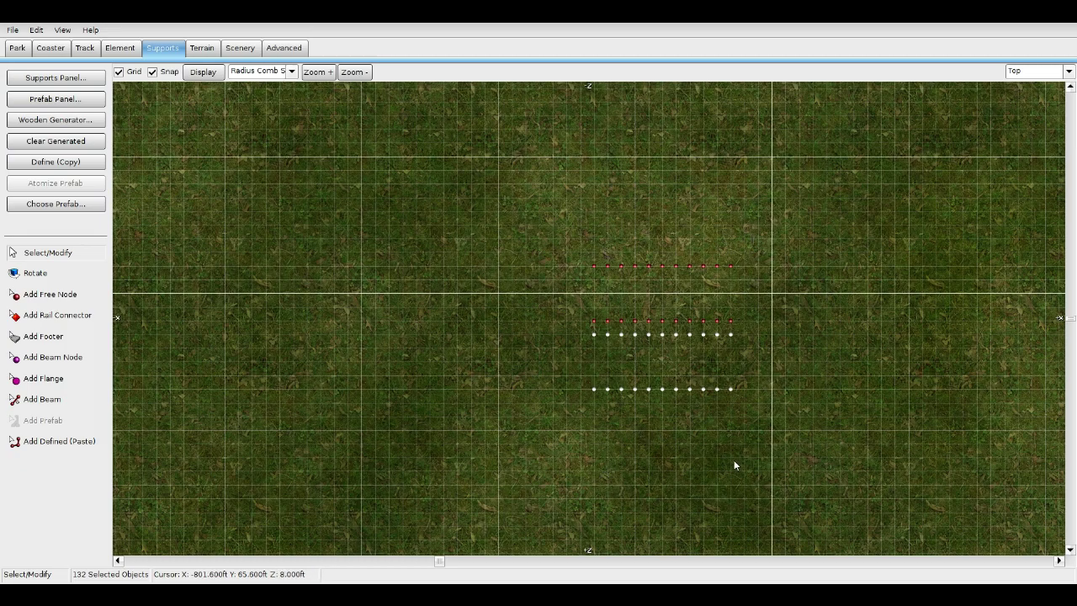
Lower the selected staircase pair in front view by twelve row spacings to match the first pair's negative X end, and inspect it in perspective.
{"action": "left_click", "coordinate": [1051, 73]}
{"action": "left_click", "coordinate": [1030, 94]}
{"action": "middle_click_drag", "start_coordinate": [465, 358], "coordinate": [664, 341]}
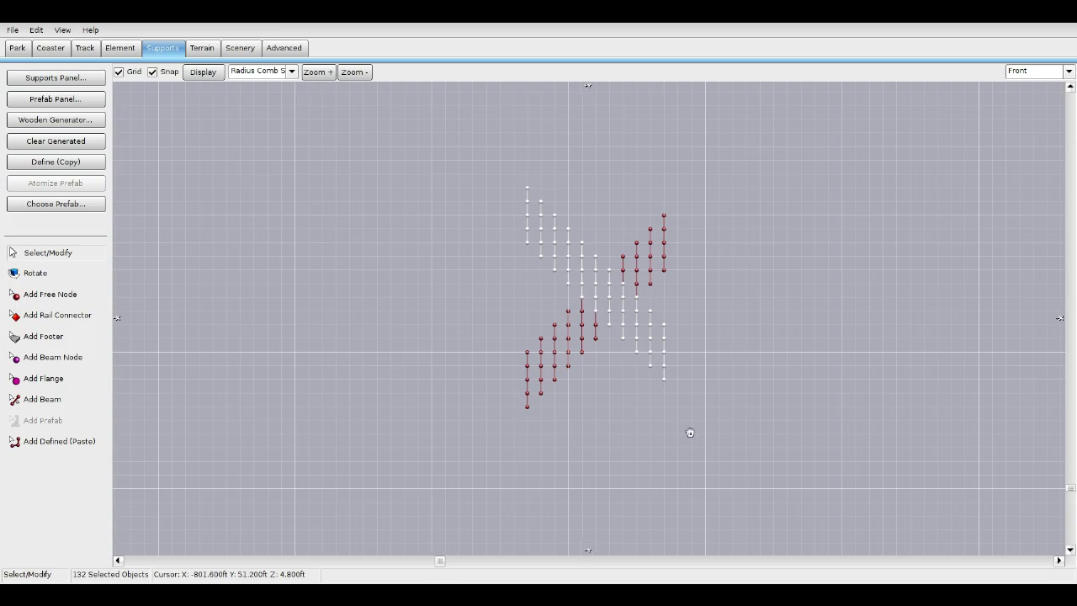
{"action": "middle_click_drag", "start_coordinate": [689, 432], "coordinate": [740, 409]}
{"action": "key", "text": "Down"}
{"action": "key", "text": "Down"}
{"action": "key", "text": "Down"}
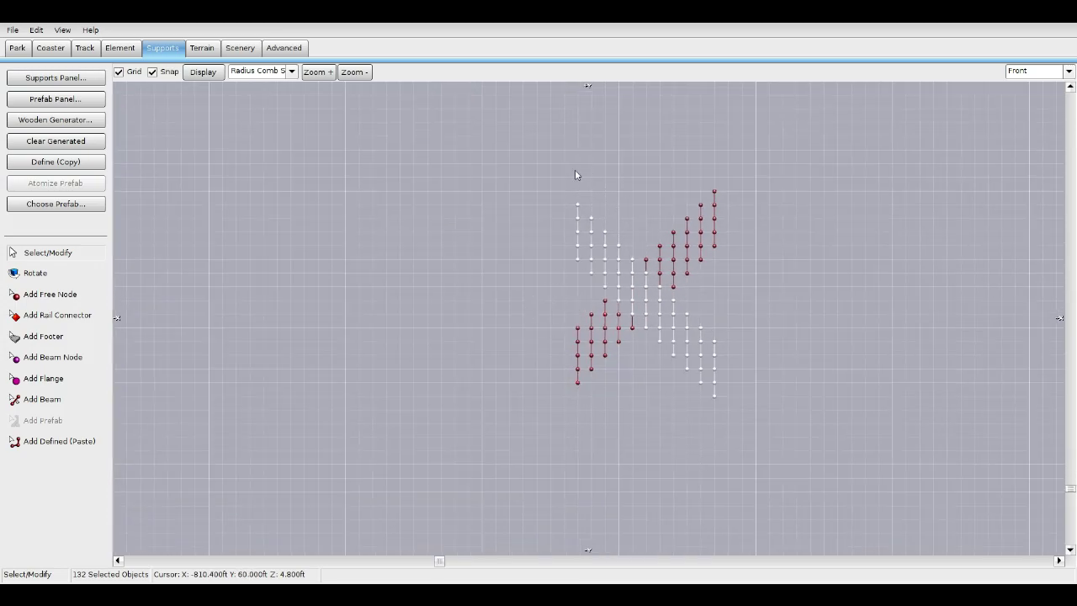
{"action": "key", "text": "Down"}
{"action": "key", "text": "Down"}
{"action": "key", "text": "Down"}
{"action": "key", "text": "Down"}
{"action": "key", "text": "Down"}
{"action": "key", "text": "Down"}
{"action": "key", "text": "Down"}
{"action": "key", "text": "Down"}
{"action": "key", "text": "Down"}
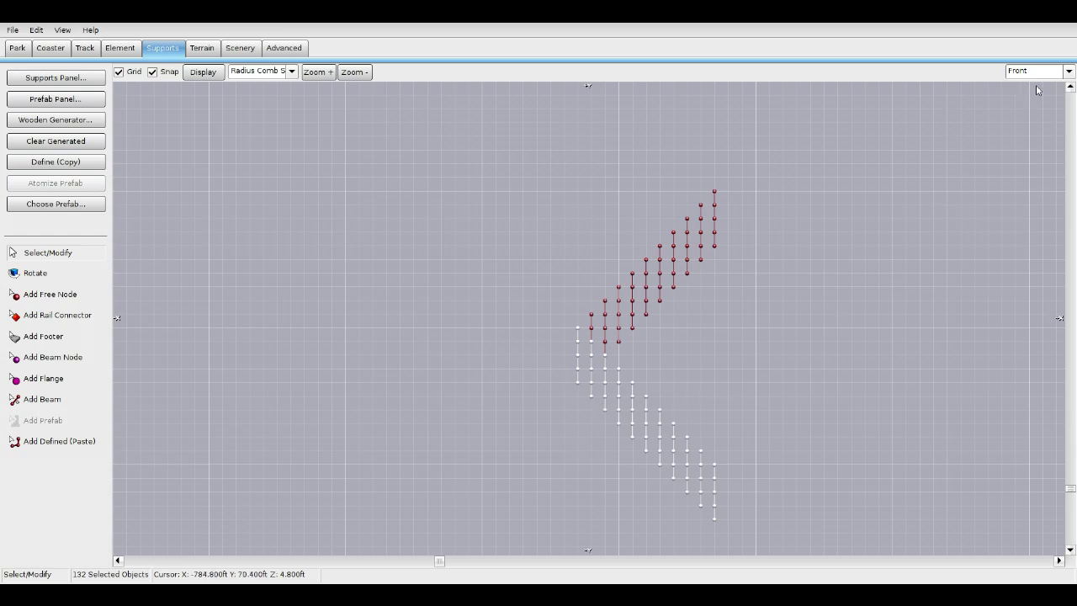
{"action": "scroll", "coordinate": [1044, 119], "scroll_direction": "down", "scroll_amount": 2}
{"action": "left_click", "coordinate": [1068, 72]}
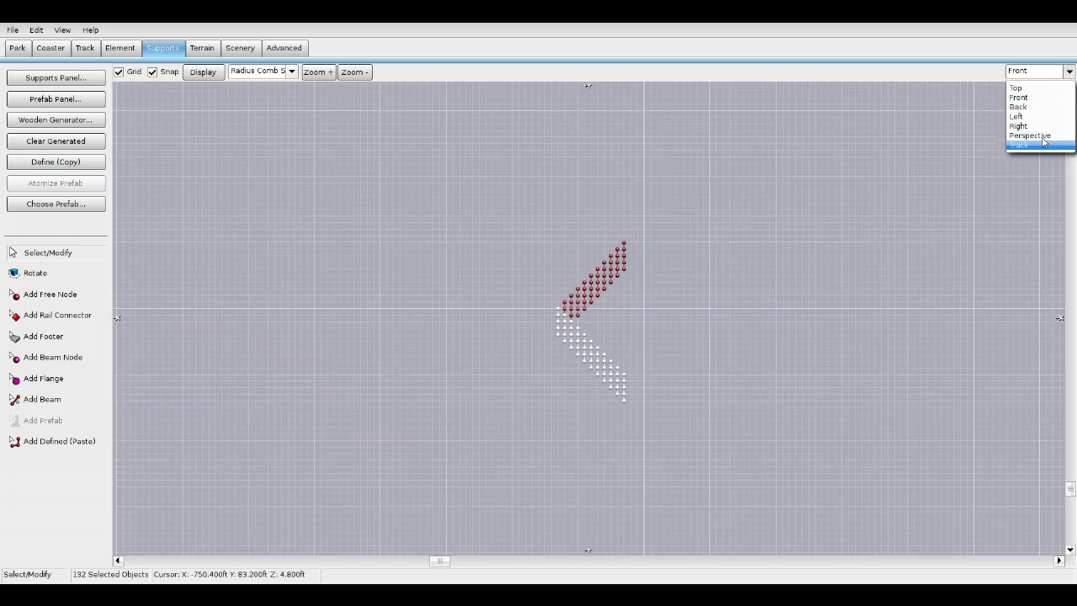
{"action": "left_click", "coordinate": [1037, 135]}
{"action": "right_click_drag", "start_coordinate": [843, 278], "coordinate": [826, 328]}
{"action": "left_click", "coordinate": [826, 328]}
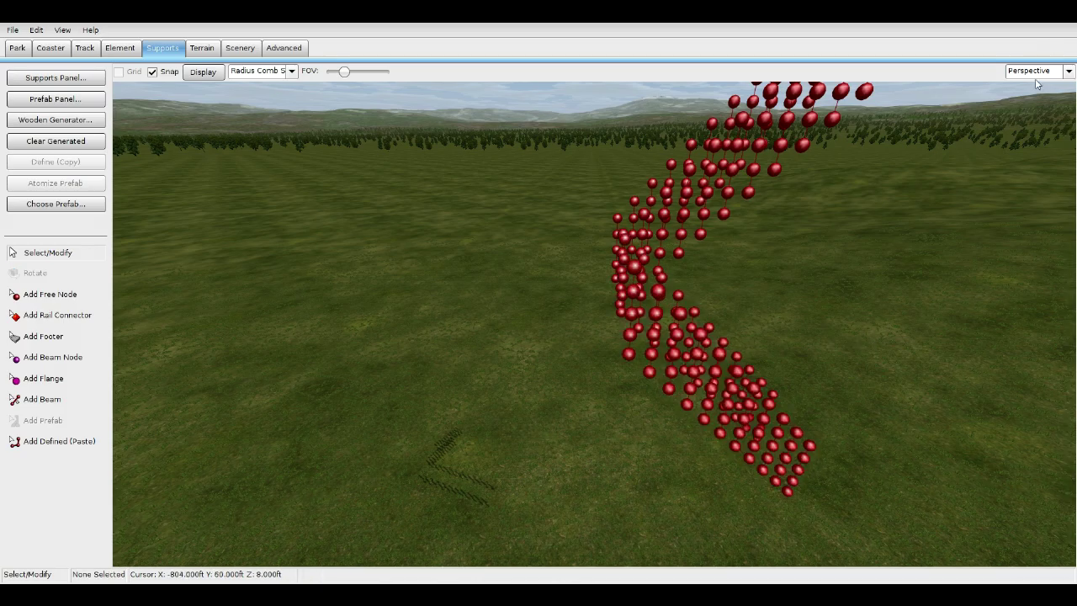
Paste a copy of the defined grid in top view on the negative X side of the staircases, select it and check it in perspective.
{"action": "left_click", "coordinate": [1038, 72]}
{"action": "left_click", "coordinate": [1029, 88]}
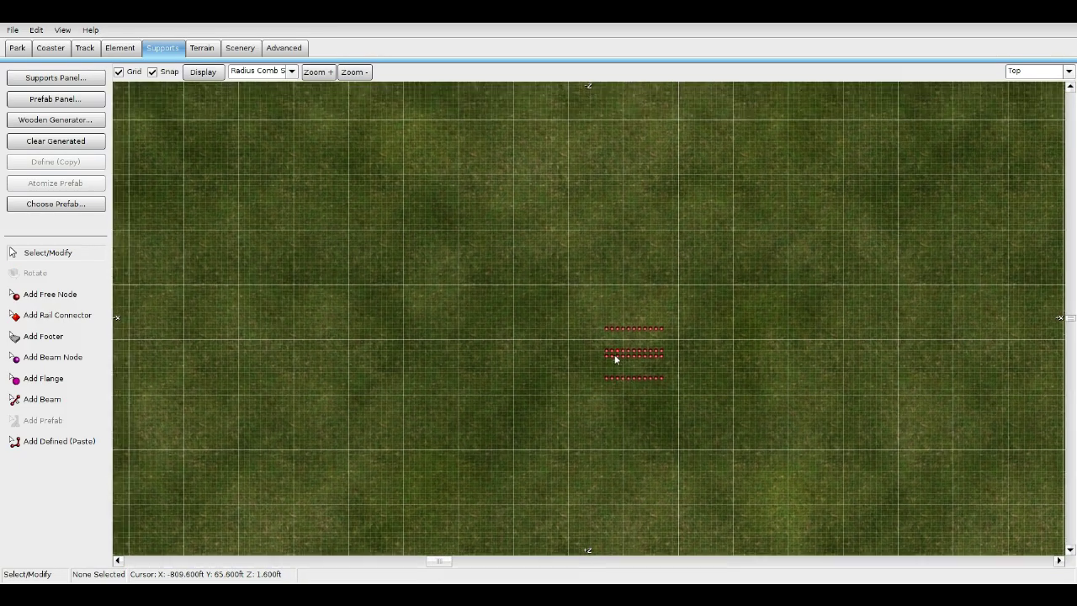
{"action": "scroll", "coordinate": [615, 355], "scroll_direction": "up", "scroll_amount": 2}
{"action": "left_click", "coordinate": [90, 438]}
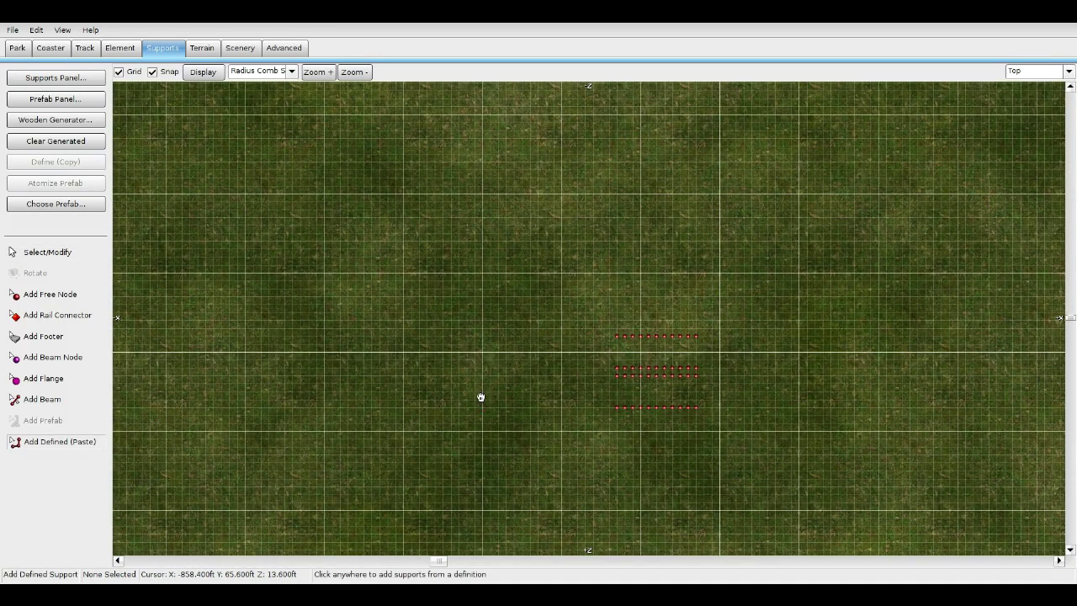
{"action": "left_click", "coordinate": [527, 402]}
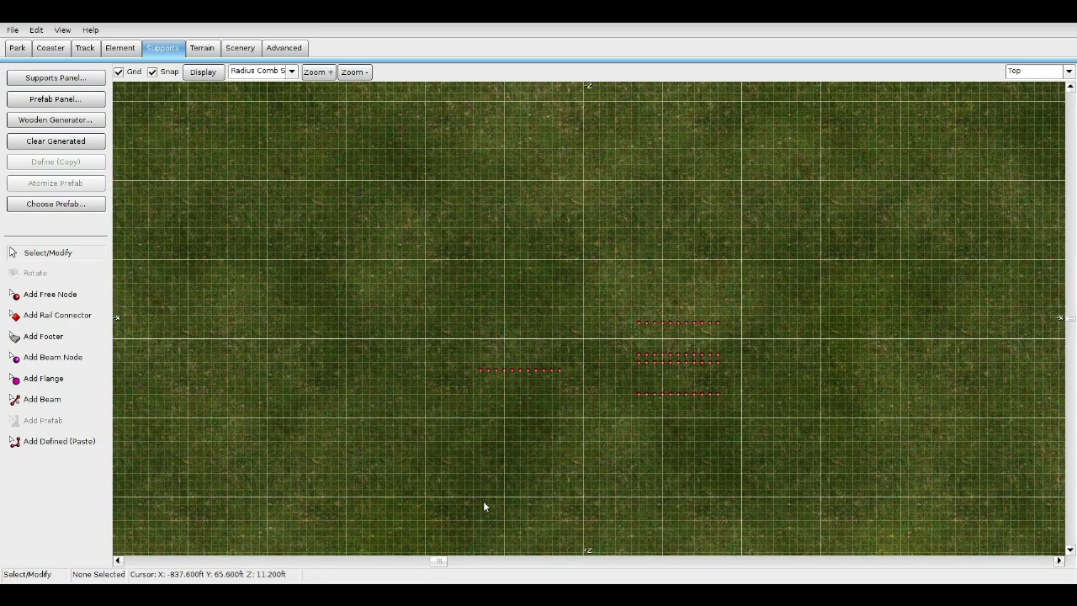
{"action": "left_click_drag", "start_coordinate": [404, 346], "coordinate": [587, 399]}
{"action": "left_click", "coordinate": [1022, 72]}
{"action": "left_click", "coordinate": [1033, 132]}
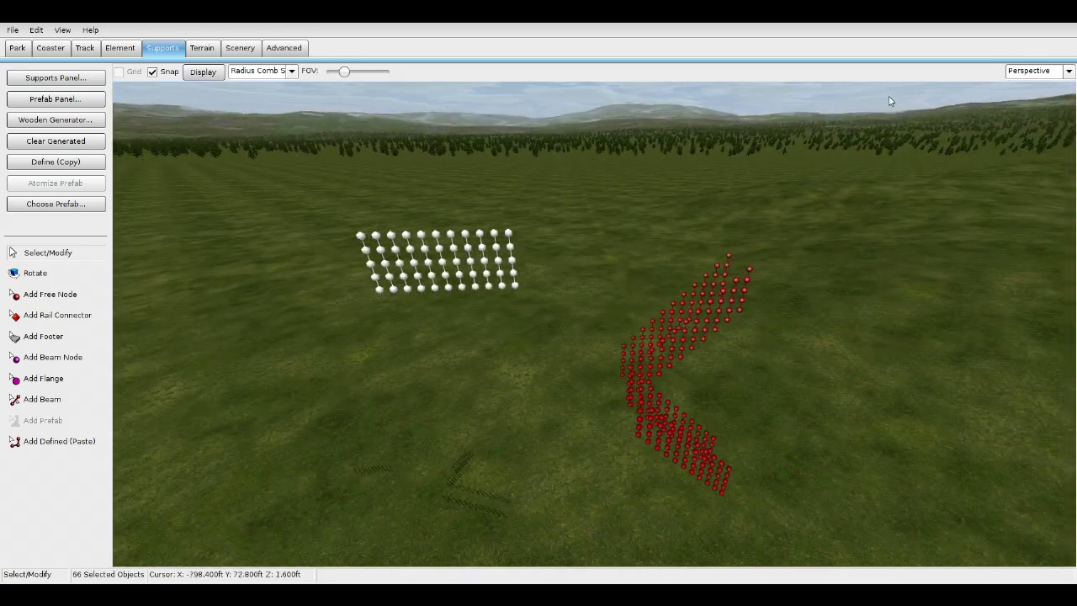
{"action": "left_click", "coordinate": [1022, 74]}
{"action": "left_click", "coordinate": [1017, 87]}
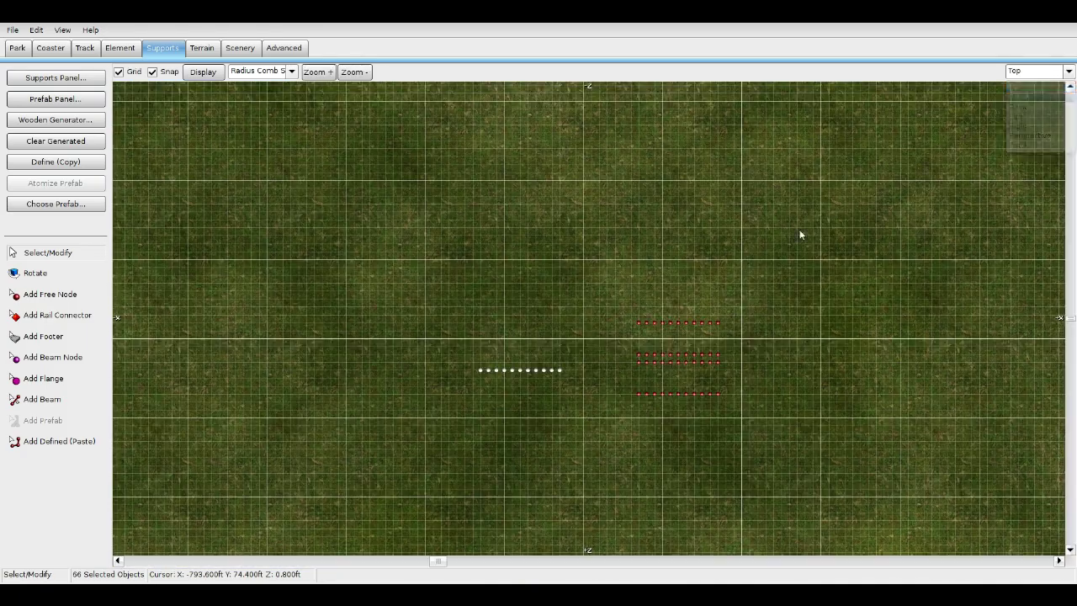
Rotate the pasted grid to run along Z and place it four column spacings from the staircases' negative X end, level with their first row.
{"action": "left_click", "coordinate": [35, 273]}
{"action": "left_click_drag", "start_coordinate": [526, 310], "coordinate": [395, 305]}
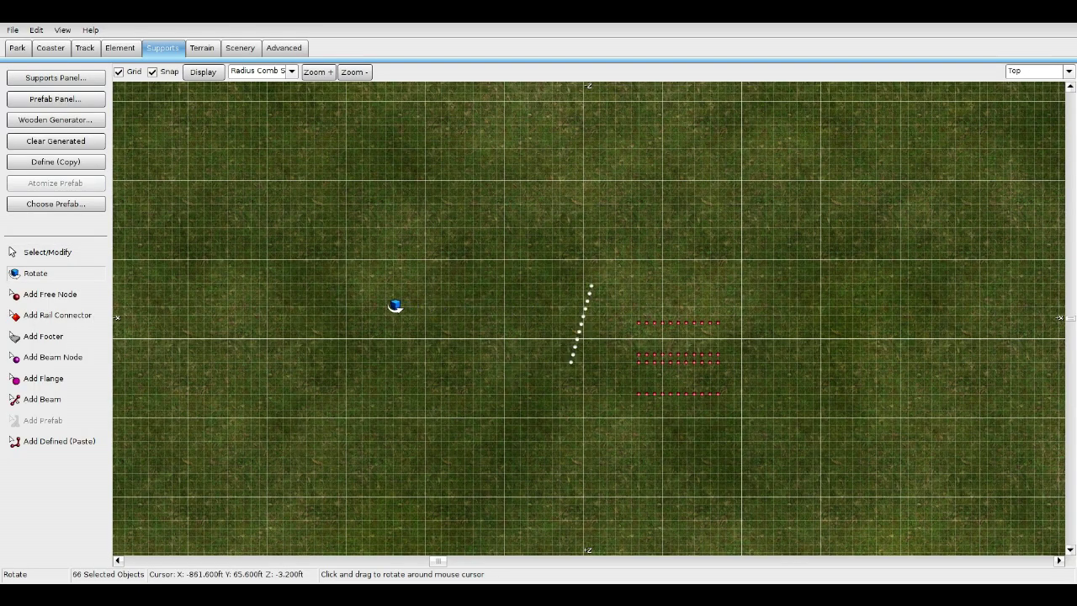
{"action": "right_click_drag", "start_coordinate": [508, 362], "coordinate": [497, 361]}
{"action": "scroll", "coordinate": [496, 361], "scroll_direction": "up", "scroll_amount": 3}
{"action": "left_click", "coordinate": [48, 252]}
{"action": "left_click_drag", "start_coordinate": [478, 167], "coordinate": [629, 366]}
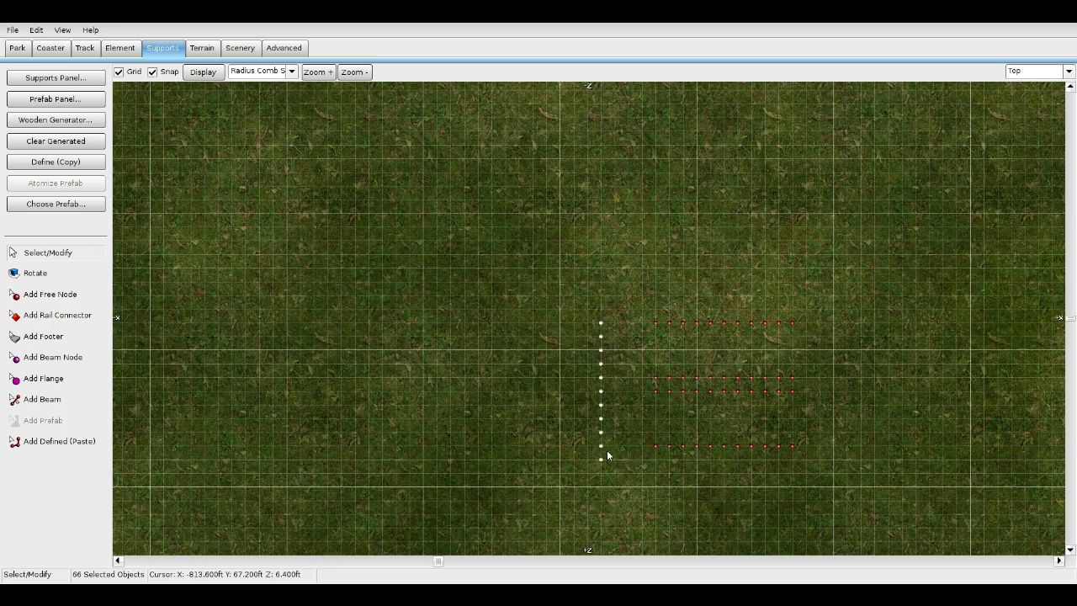
{"action": "left_click", "coordinate": [581, 307]}
Delete the rotated grid's extra column on the positive Z side and check the remaining columns by selecting them.
{"action": "left_click_drag", "start_coordinate": [591, 461], "coordinate": [678, 492]}
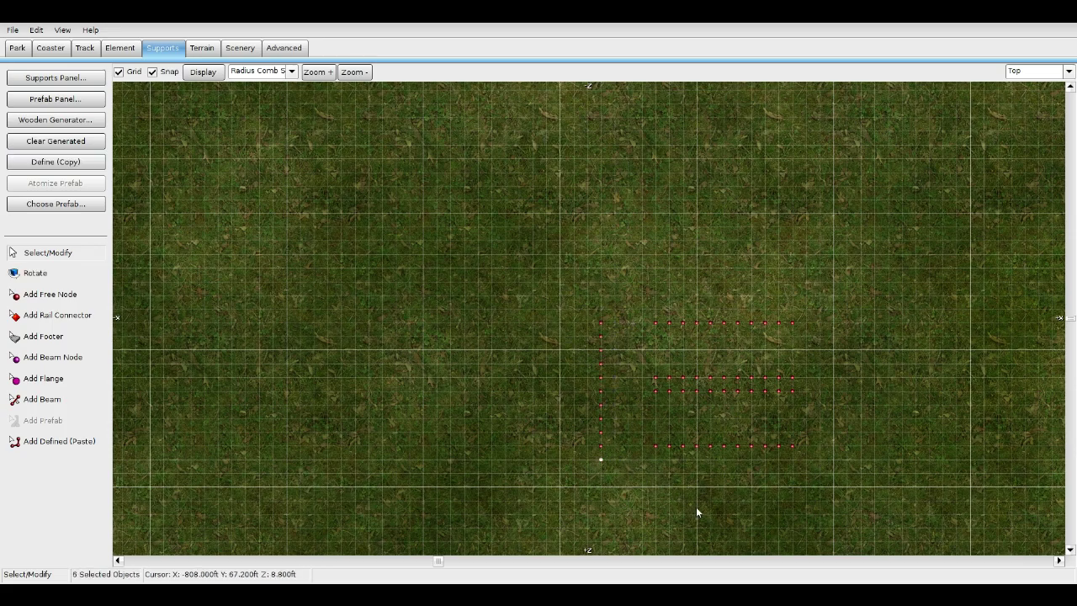
{"action": "left_click", "coordinate": [579, 339]}
{"action": "left_click_drag", "start_coordinate": [567, 299], "coordinate": [616, 468]}
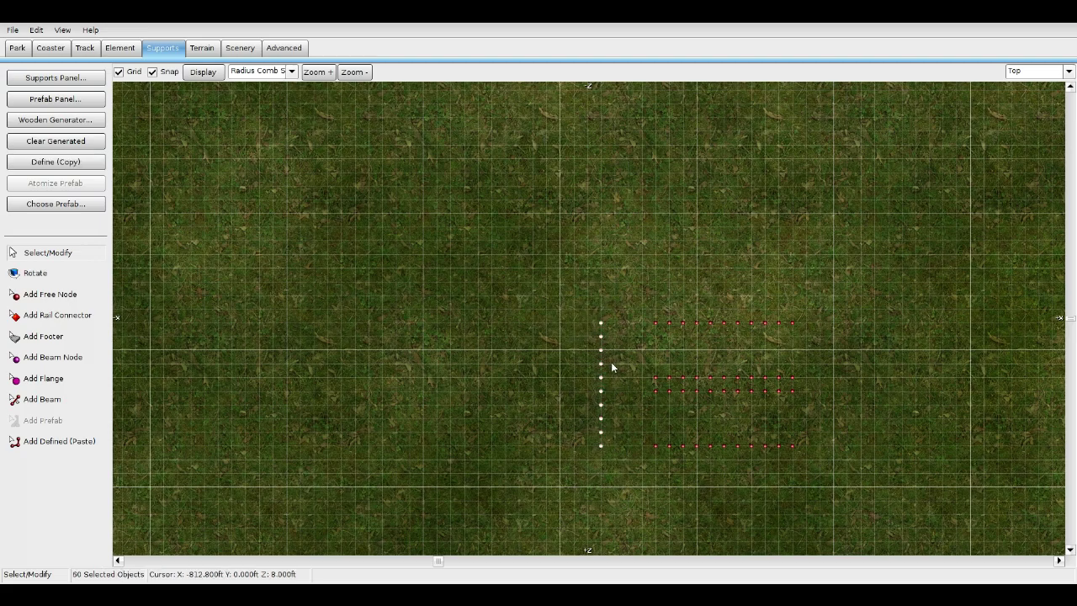
{"action": "left_click", "coordinate": [636, 500]}
Select the rotated grid and lower it in front view to the height of the staircases' negative X end, then clear the selection.
{"action": "left_click", "coordinate": [1068, 70]}
{"action": "left_click", "coordinate": [1033, 81]}
{"action": "left_click_drag", "start_coordinate": [490, 259], "coordinate": [621, 472]}
{"action": "left_click", "coordinate": [1068, 70]}
{"action": "left_click", "coordinate": [1033, 91]}
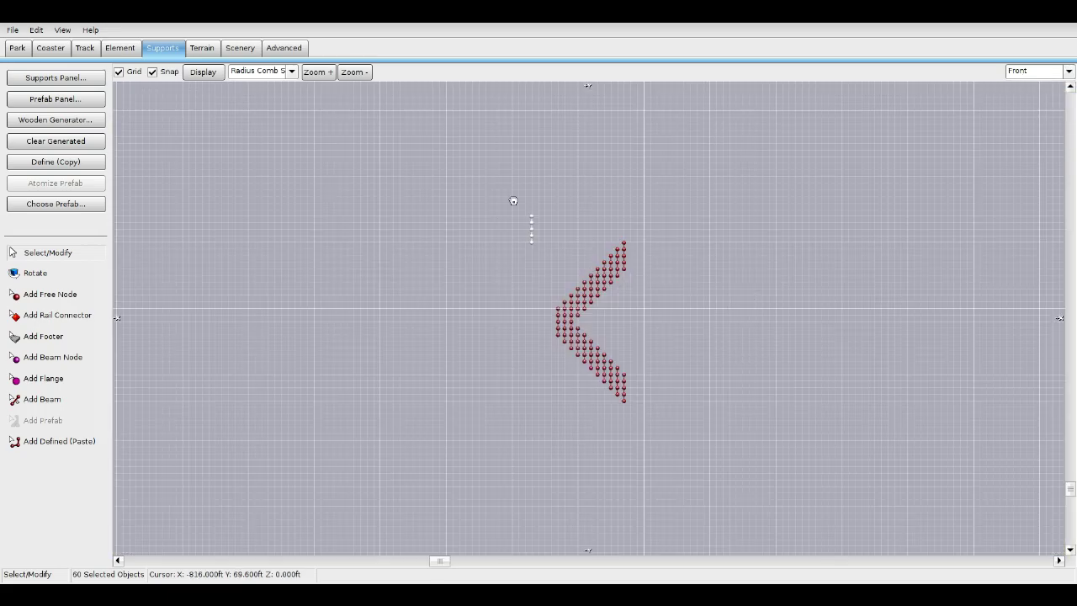
{"action": "scroll", "coordinate": [539, 217], "scroll_direction": "up", "scroll_amount": 2}
{"action": "scroll", "coordinate": [531, 310], "scroll_direction": "up", "scroll_amount": 1}
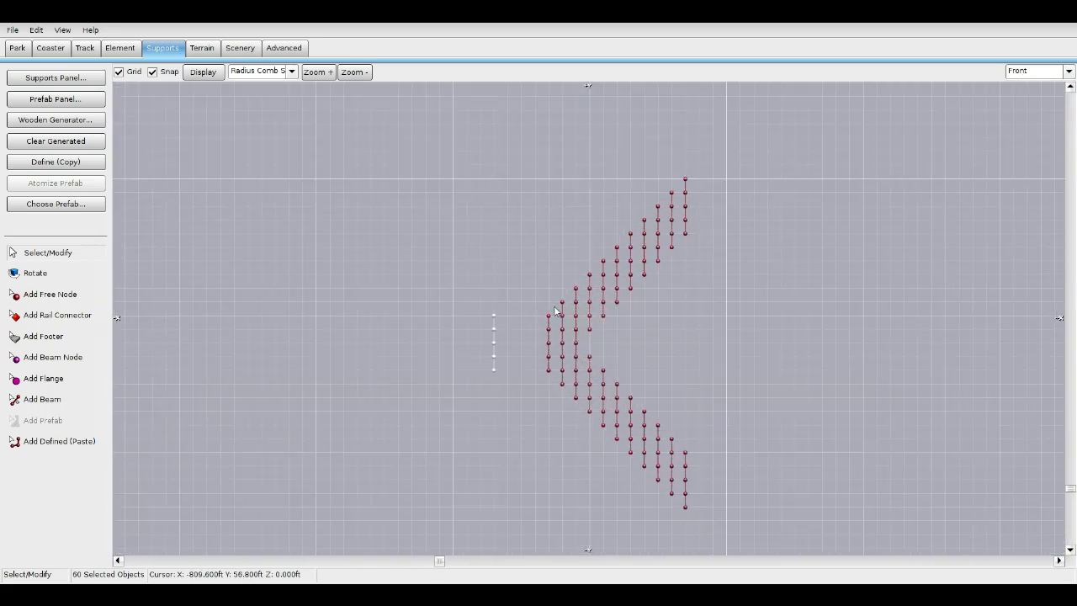
{"action": "left_click", "coordinate": [509, 370]}
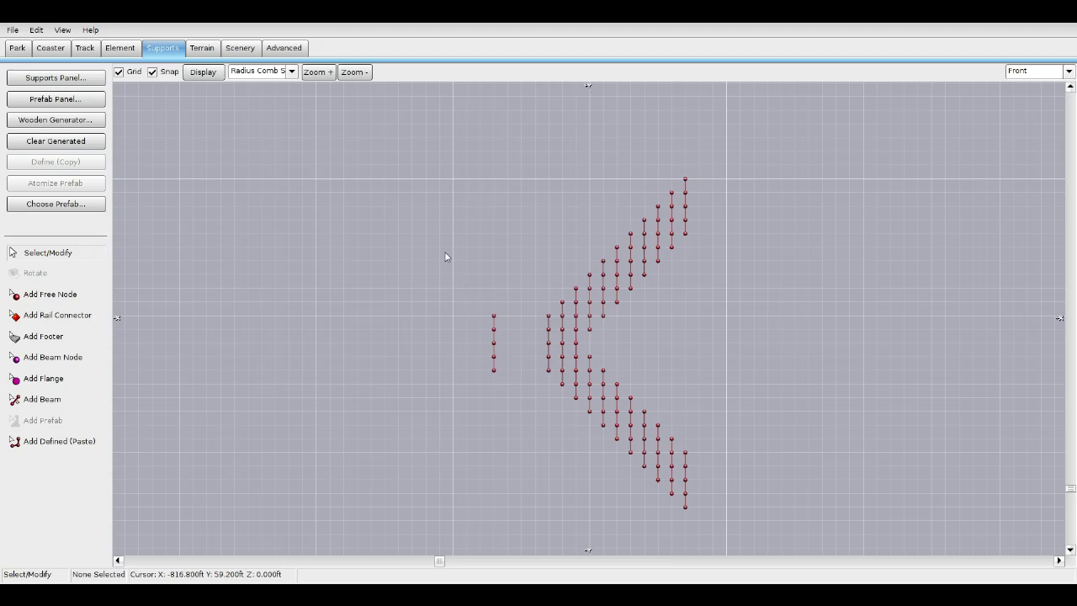
Define the rotated grid as the copy source, paste it in top view on the positive X side of the staircases and select the copy.
{"action": "left_click_drag", "start_coordinate": [445, 257], "coordinate": [530, 424]}
{"action": "left_click", "coordinate": [1042, 73]}
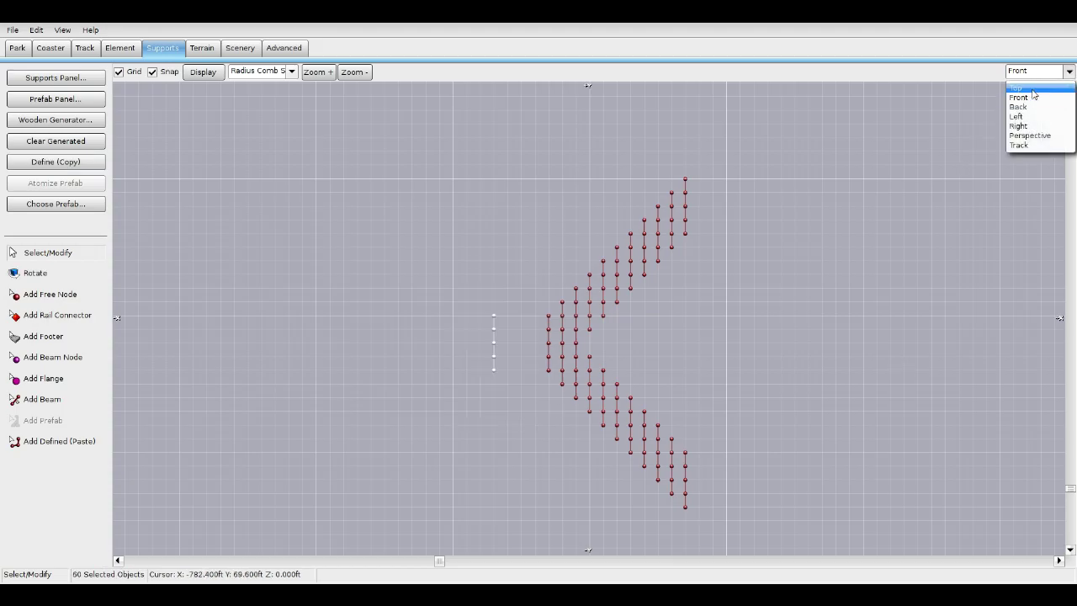
{"action": "left_click", "coordinate": [1021, 149]}
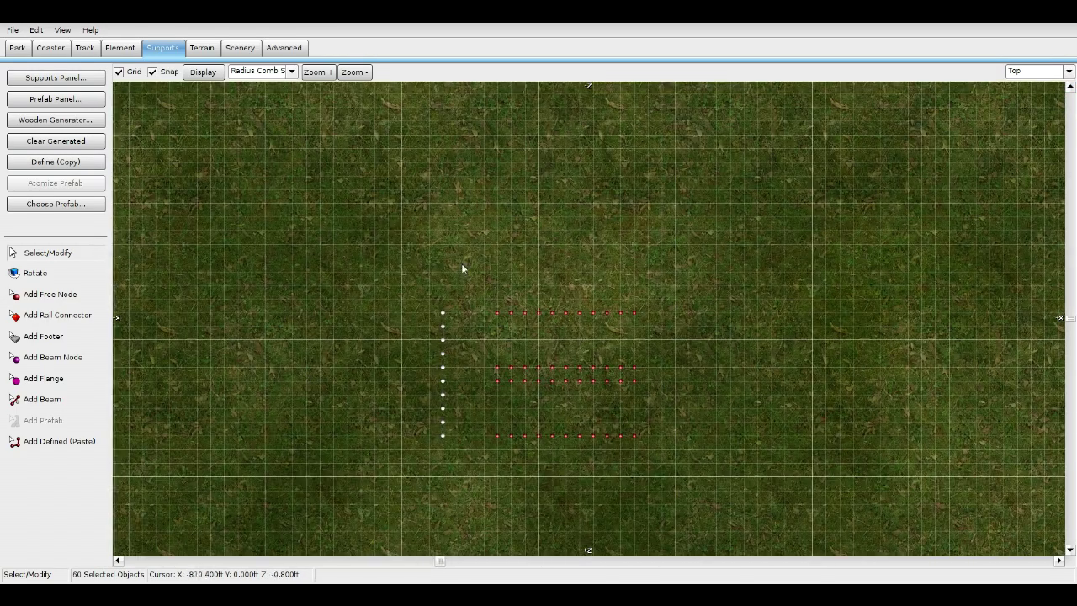
{"action": "left_click", "coordinate": [55, 161]}
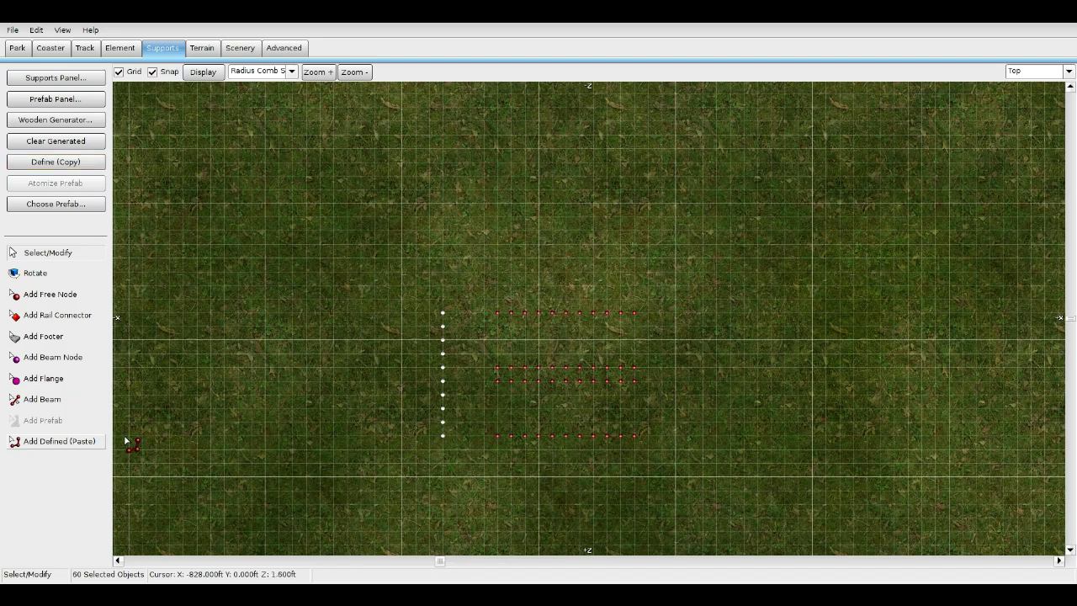
{"action": "left_click", "coordinate": [59, 441]}
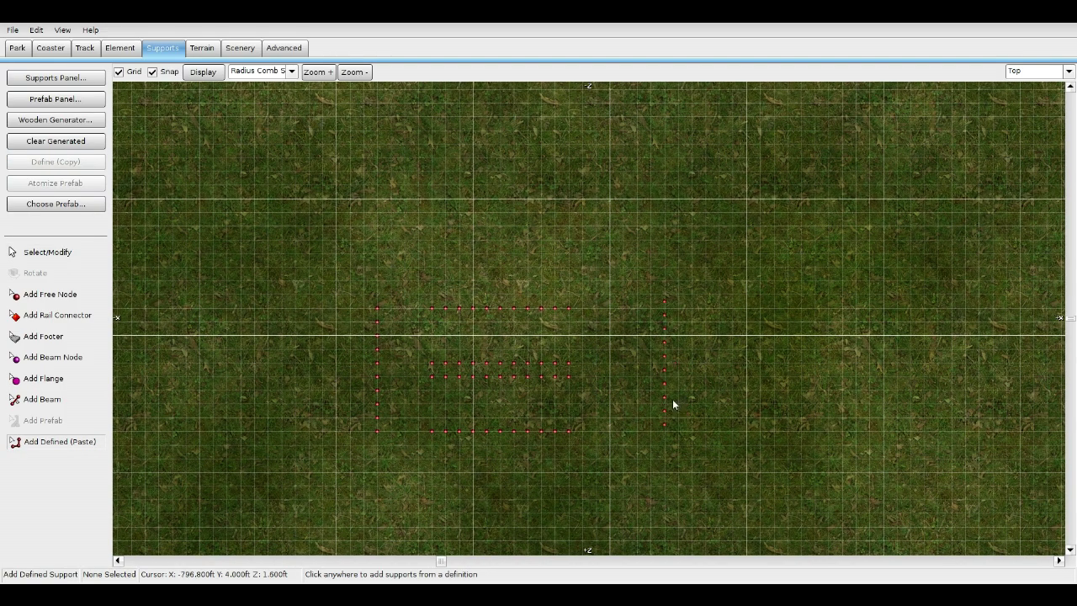
{"action": "left_click", "coordinate": [672, 399]}
{"action": "left_click_drag", "start_coordinate": [624, 257], "coordinate": [732, 490]}
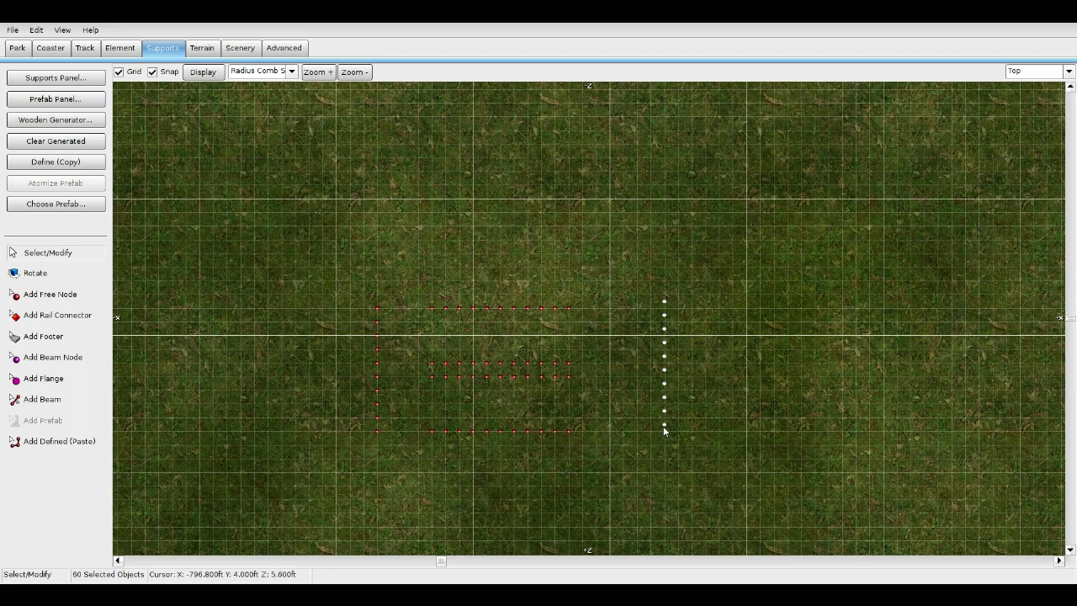